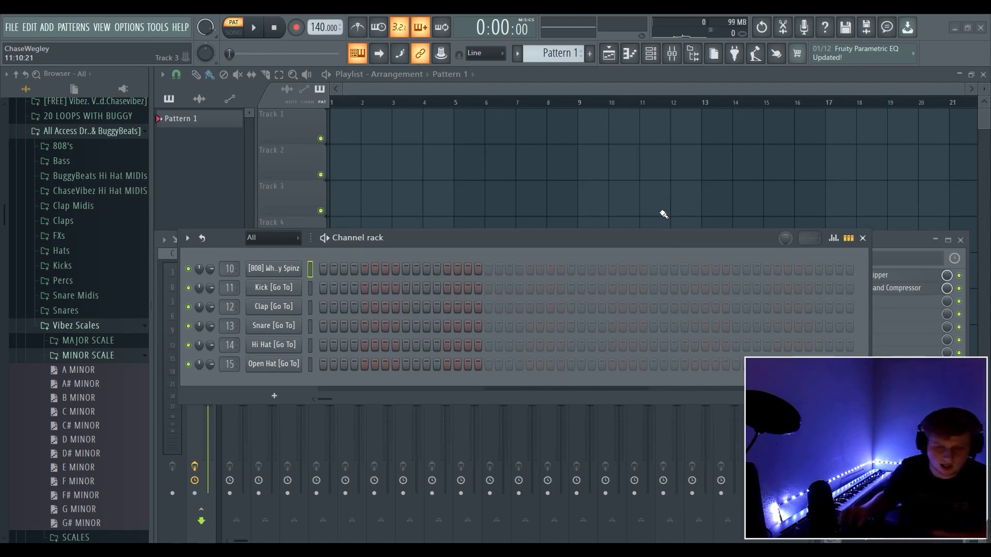
- Insert a Philharmonik 2 channel and load the Philharmonik Grand piano instrument into it
{"action": "right_click", "coordinate": [273, 268]}
{"action": "mouse_move", "coordinate": [362, 361]}
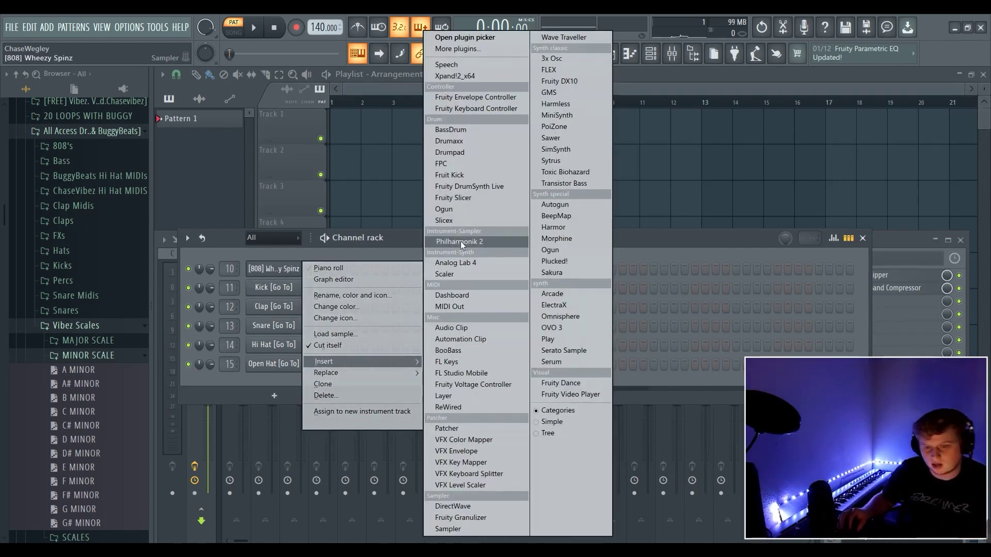
{"action": "left_click", "coordinate": [460, 241]}
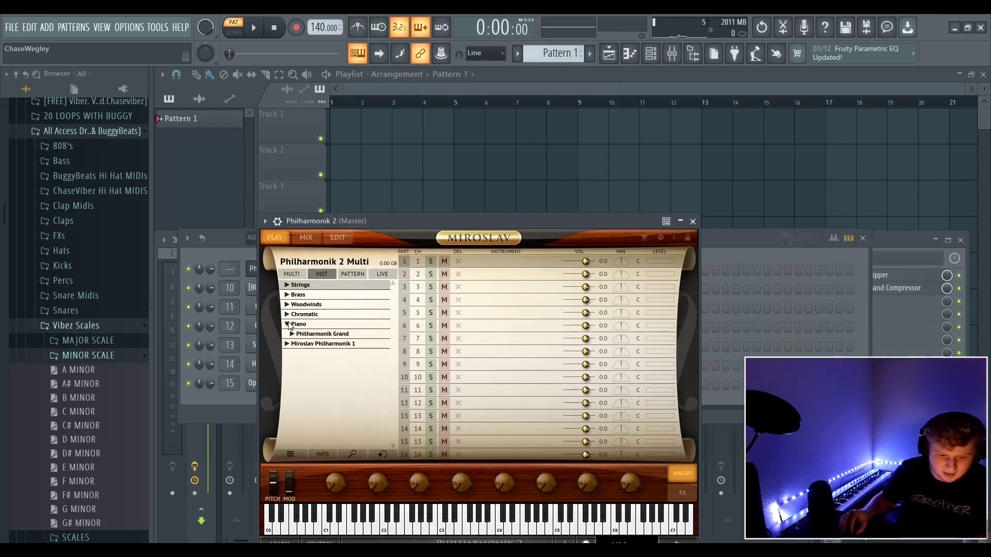
{"action": "left_click", "coordinate": [297, 334]}
{"action": "left_click_drag", "start_coordinate": [327, 343], "coordinate": [504, 355]}
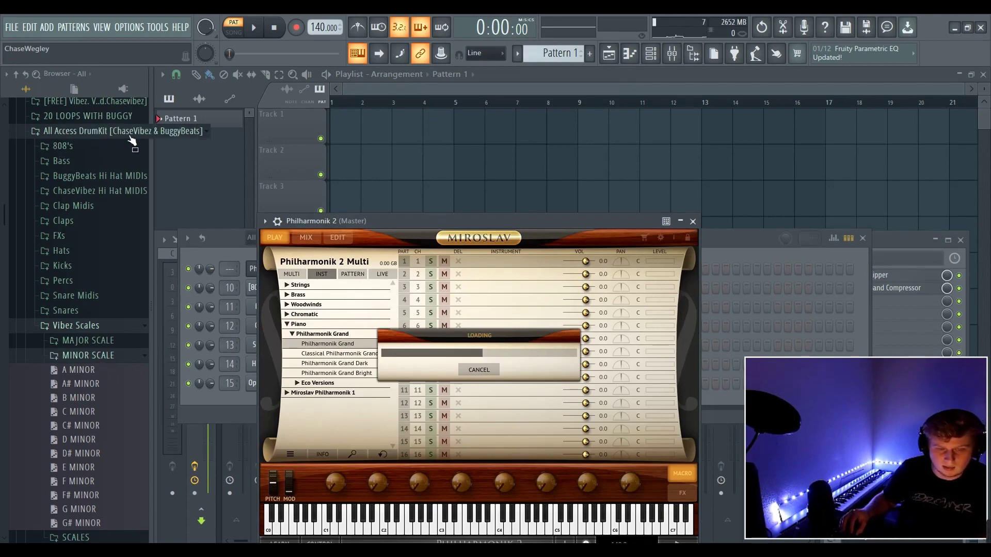
- Add the F# MINOR scale file as the first channel in the rack and open the piano roll of Philharmonik 2
{"action": "scroll", "coordinate": [73, 313], "scroll_direction": "down", "scroll_amount": 3}
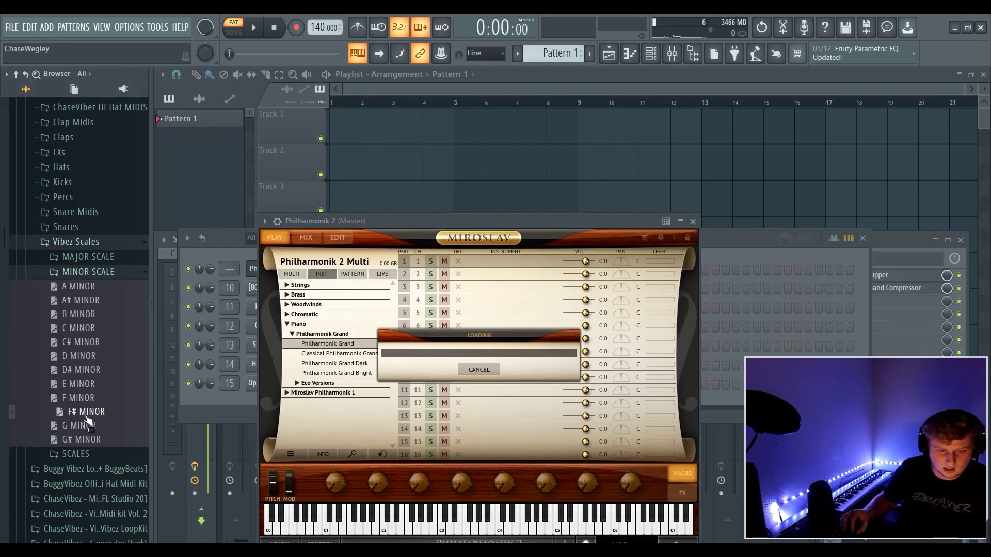
{"action": "left_click", "coordinate": [176, 391]}
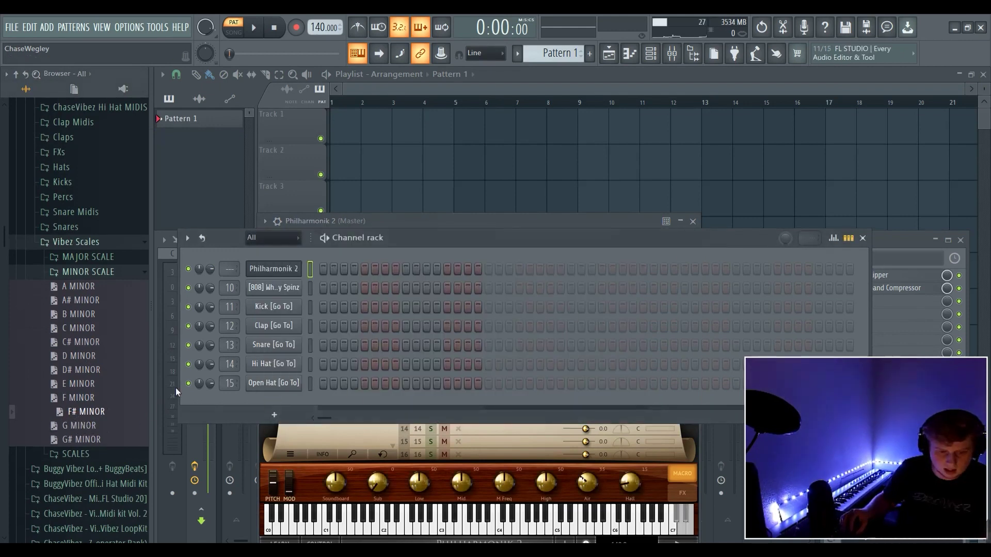
{"action": "left_click_drag", "start_coordinate": [288, 310], "coordinate": [285, 265]}
{"action": "right_click", "coordinate": [299, 281]}
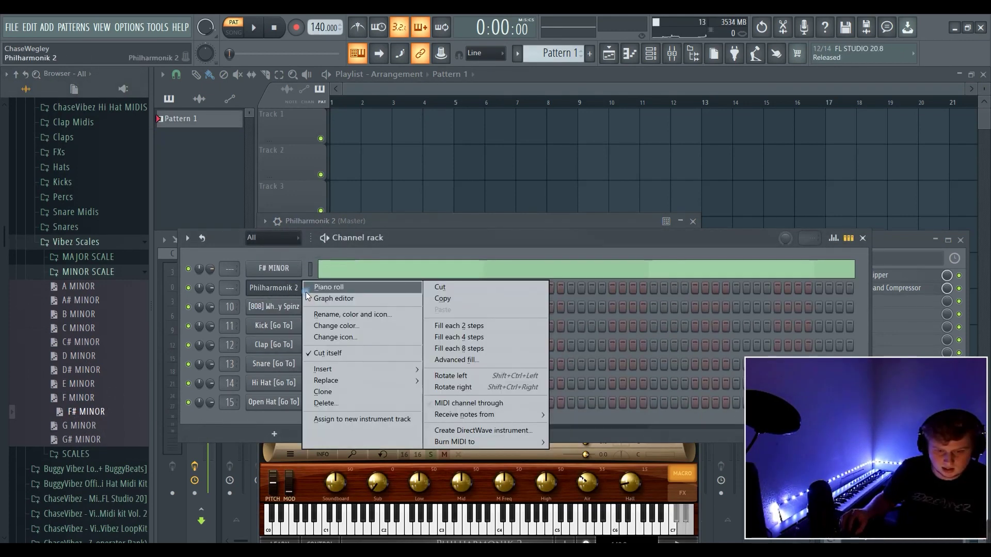
{"action": "left_click", "coordinate": [315, 285]}
{"action": "scroll", "coordinate": [369, 268], "scroll_direction": "down", "scroll_amount": 3}
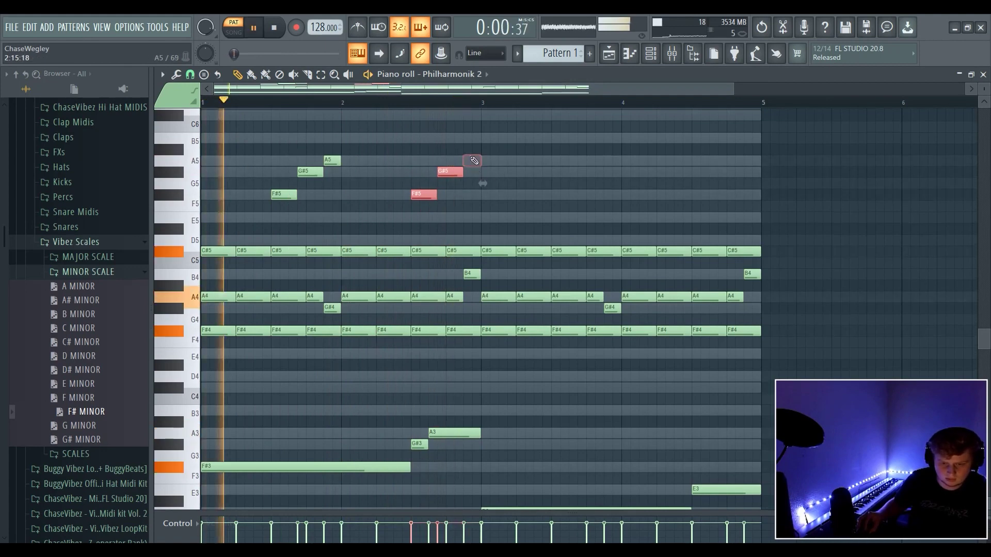
- Add a B5 note at the end of bar 2 and short F#5 and G#5 notes around the middle of that bar
{"action": "left_click", "coordinate": [473, 138]}
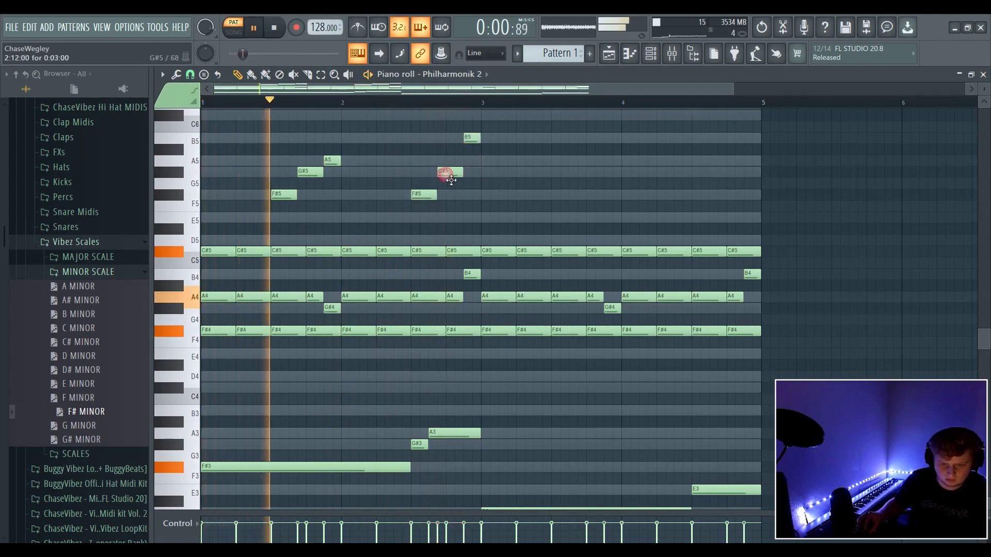
{"action": "left_click", "coordinate": [397, 196]}
{"action": "left_click_drag", "start_coordinate": [409, 184], "coordinate": [415, 177]}
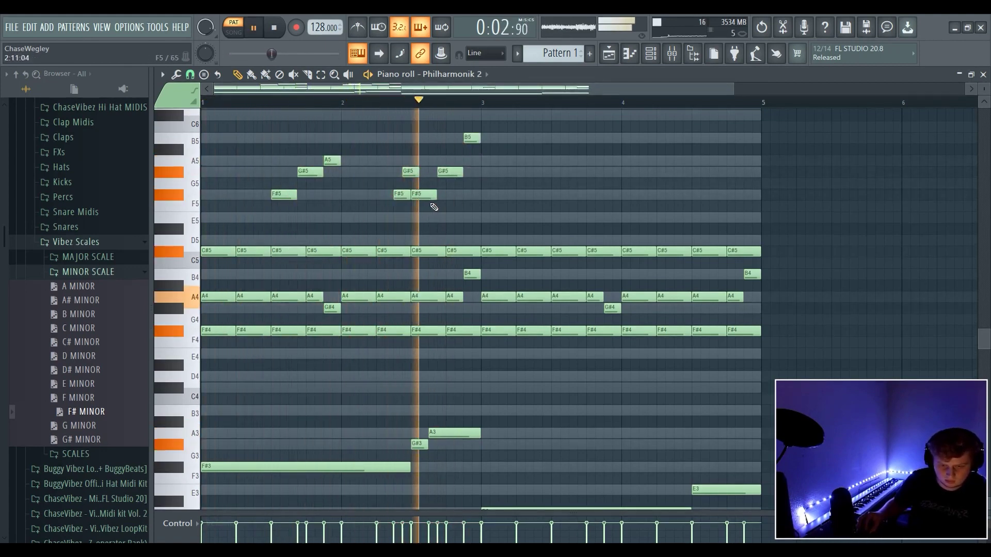
- Shorten the F#5, G#5 and F#5 notes mid-bar 2, raise the middle one to A5, and replay the pattern
{"action": "left_click_drag", "start_coordinate": [417, 212], "coordinate": [409, 171]}
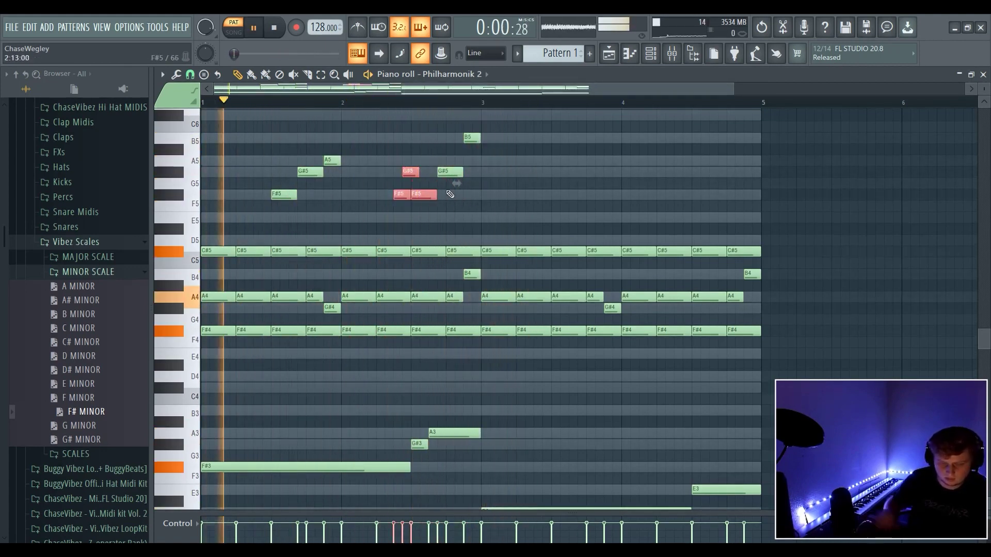
{"action": "left_click_drag", "start_coordinate": [437, 195], "coordinate": [406, 160]}
{"action": "key", "text": "space"}
{"action": "key", "text": "space"}
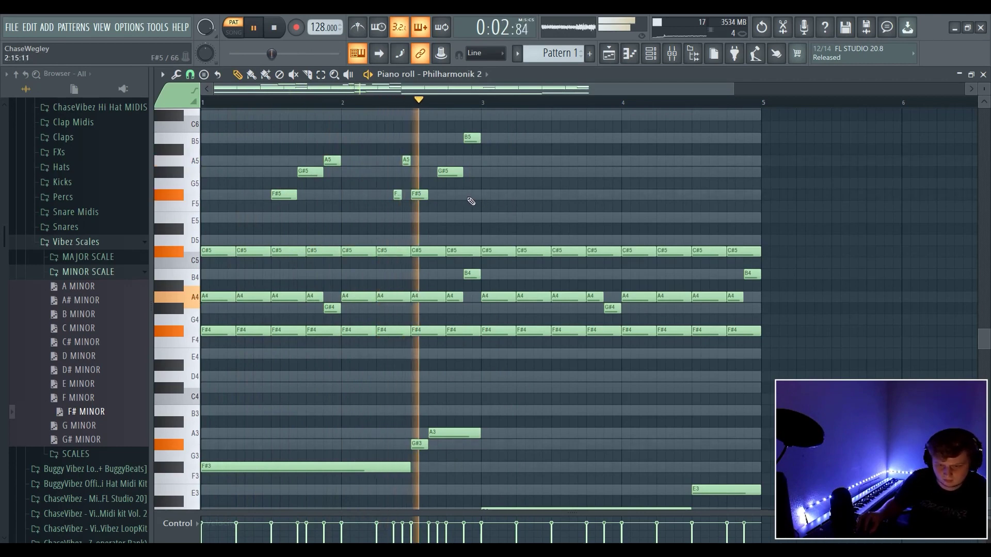
- Move the short A5 note in mid-bar 2 to G#5 and duplicate the top melody from bars 1–2 into bars 3–4
{"action": "left_click_drag", "start_coordinate": [406, 160], "coordinate": [406, 172]}
{"action": "key", "text": "space"}
{"action": "key", "text": "space"}
{"action": "left_click_drag", "start_coordinate": [232, 109], "coordinate": [566, 235]}
{"action": "key", "text": "ctrl+b"}
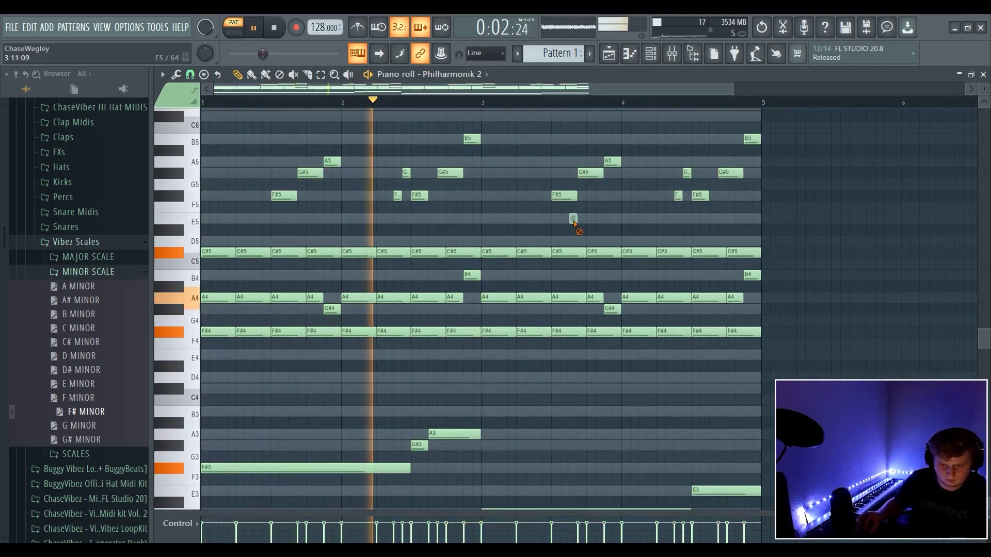
- Randomize the velocities of the repeated chord notes between F#4 and C#5 across all four bars
{"action": "left_click_drag", "start_coordinate": [788, 370], "coordinate": [212, 247]}
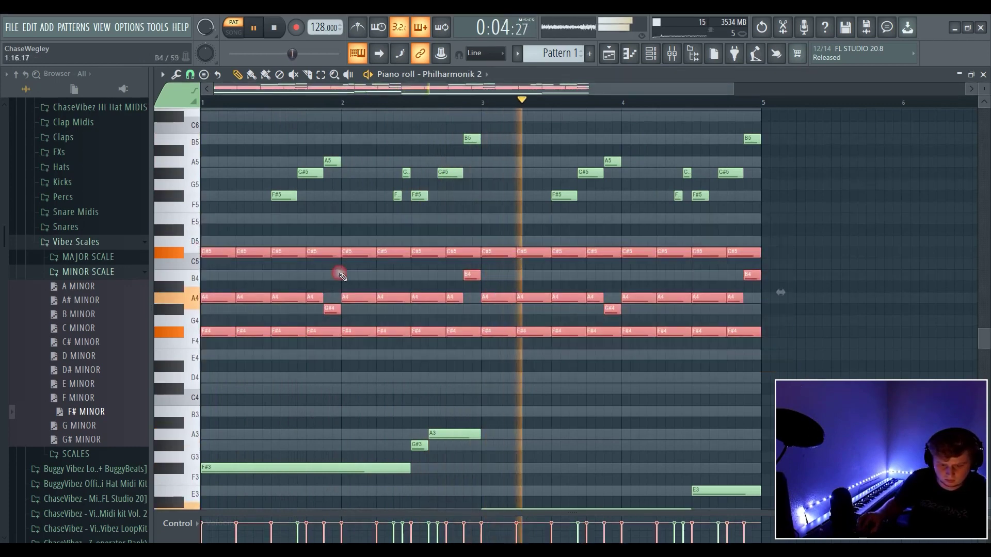
{"action": "key", "text": "alt+r"}
{"action": "left_click", "coordinate": [562, 410]}
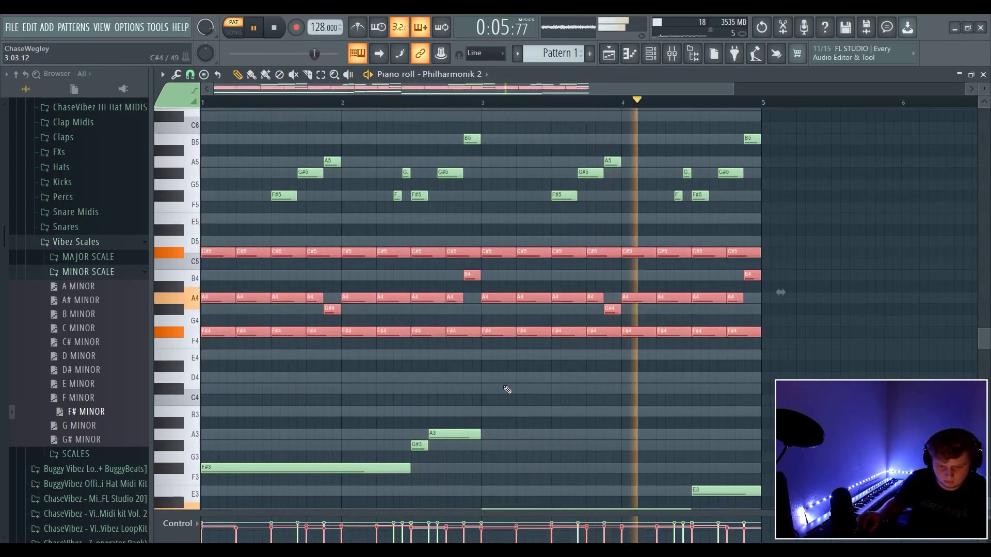
{"action": "left_click", "coordinate": [549, 387]}
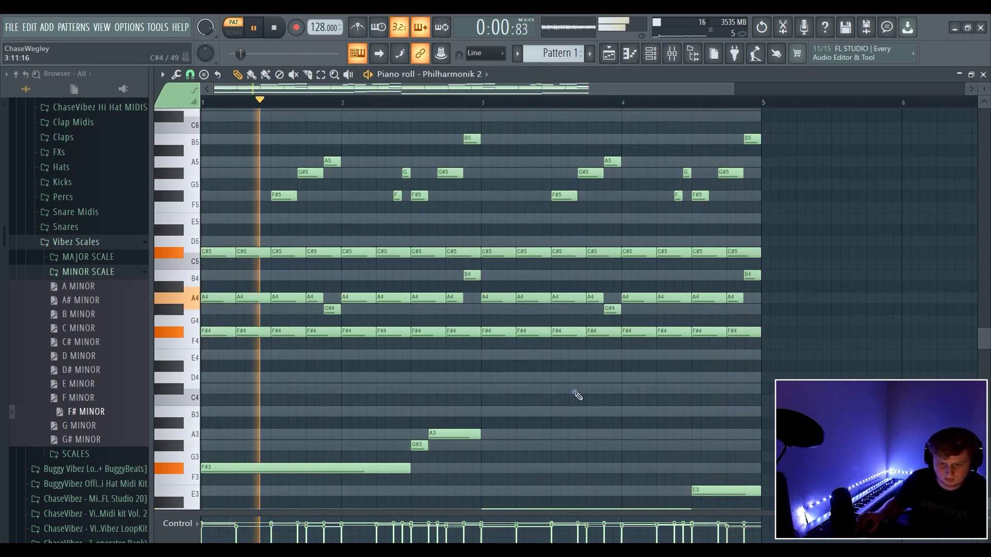
{"action": "scroll", "coordinate": [588, 382], "scroll_direction": "down", "scroll_amount": 1}
{"action": "left_click_drag", "start_coordinate": [783, 322], "coordinate": [208, 208]}
{"action": "left_click", "coordinate": [519, 343], "text": "ctrl"}
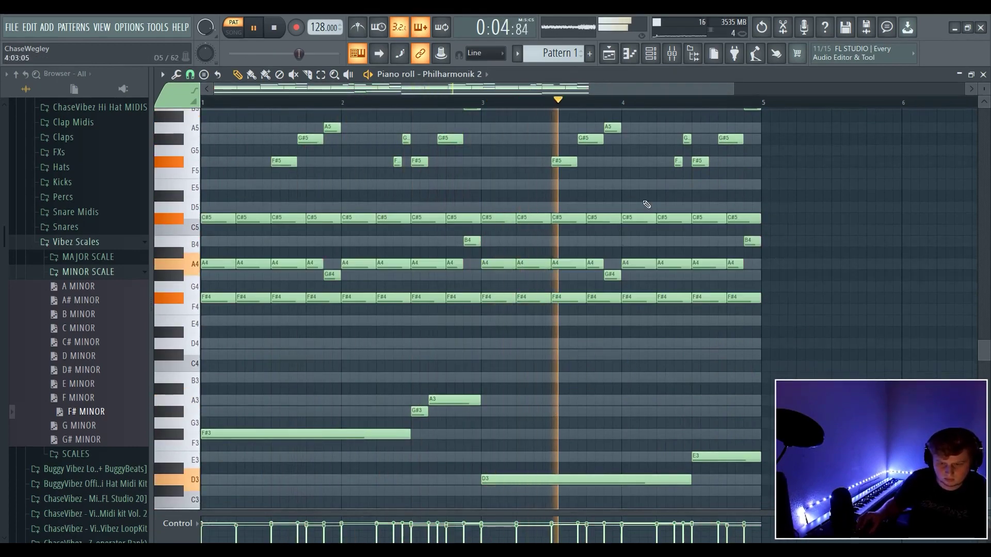
- Stop playback and duplicate the entire four-bar piano pattern into bars 5–8
{"action": "scroll", "coordinate": [427, 206], "scroll_direction": "up", "scroll_amount": 1}
{"action": "scroll", "coordinate": [445, 211], "scroll_direction": "up", "scroll_amount": 1}
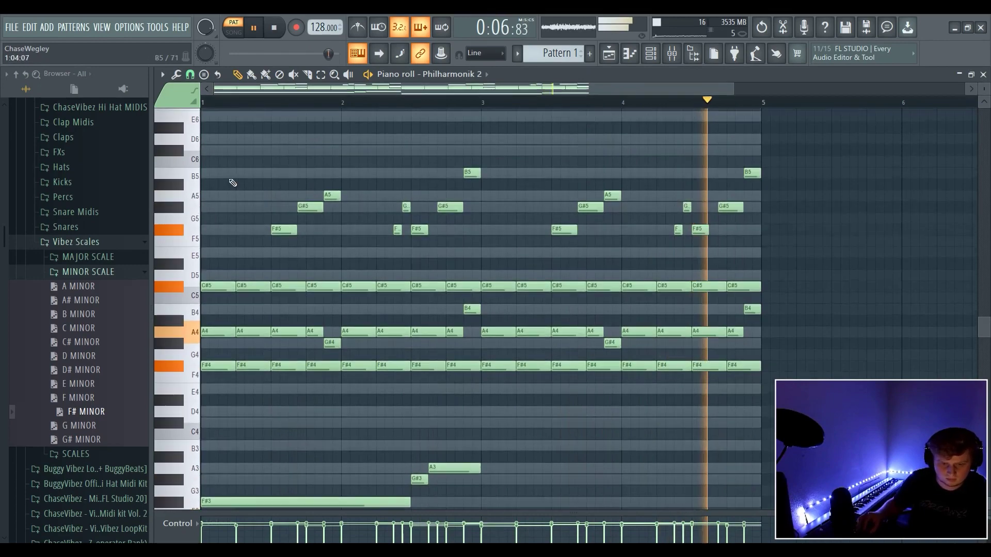
{"action": "key", "text": "space"}
{"action": "key", "text": "ctrl+b"}
{"action": "scroll", "coordinate": [619, 106], "scroll_direction": "down", "scroll_amount": 2}
{"action": "left_click", "coordinate": [575, 128], "text": "ctrl"}
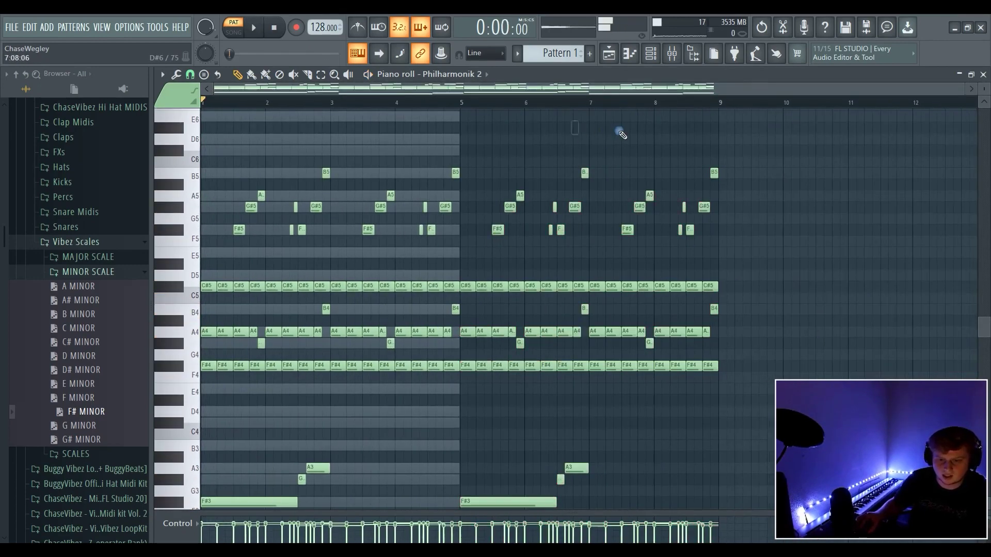
- Route the Philharmonik 2 channel to mixer track 1 and load FabFilter Pro-Q 3 in its first effect slot
{"action": "scroll", "coordinate": [622, 134], "scroll_direction": "down", "scroll_amount": 2}
{"action": "left_click", "coordinate": [671, 54]}
{"action": "right_click", "coordinate": [237, 361]}
{"action": "mouse_move", "coordinate": [371, 332]}
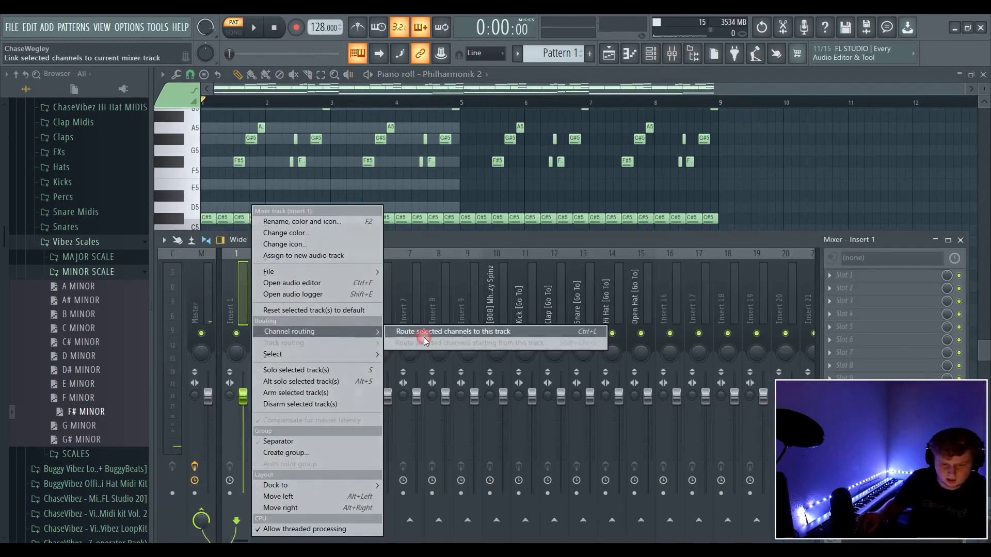
{"action": "left_click", "coordinate": [422, 336]}
{"action": "left_click", "coordinate": [846, 275]}
{"action": "left_click", "coordinate": [604, 449]}
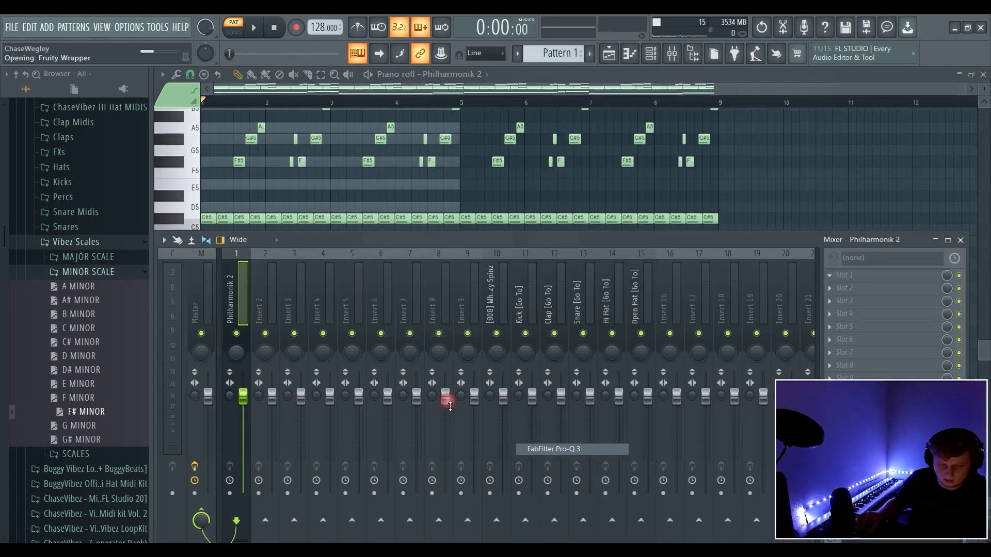
- Create a Low Cut band at about 70 Hz with a 96 dB/oct slope in Pro-Q 3 while the pattern plays
{"action": "left_click_drag", "start_coordinate": [254, 280], "coordinate": [300, 312]}
{"action": "key", "text": "space"}
{"action": "left_click_drag", "start_coordinate": [303, 362], "coordinate": [327, 337]}
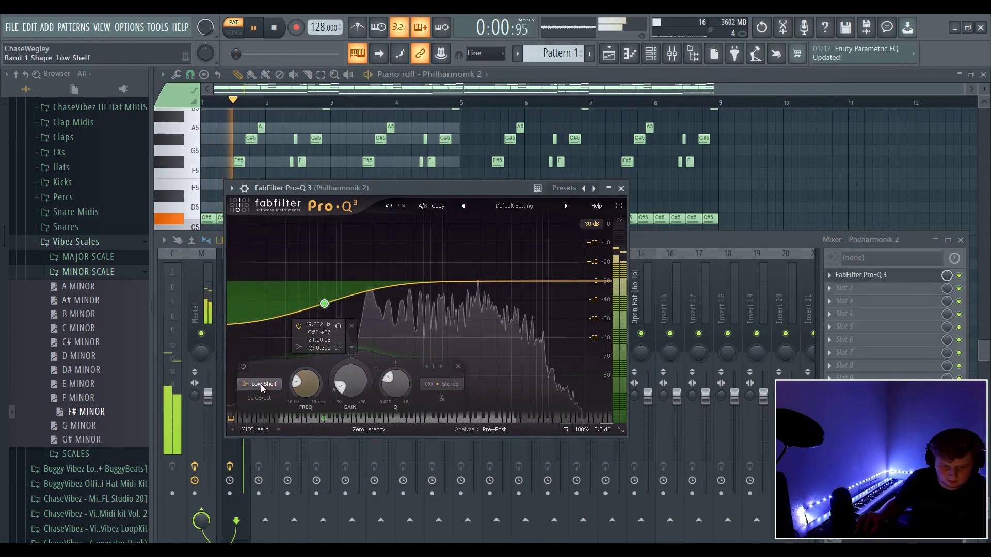
{"action": "left_click", "coordinate": [261, 384]}
{"action": "left_click", "coordinate": [272, 308]}
{"action": "left_click", "coordinate": [321, 283]}
{"action": "left_click", "coordinate": [340, 394]}
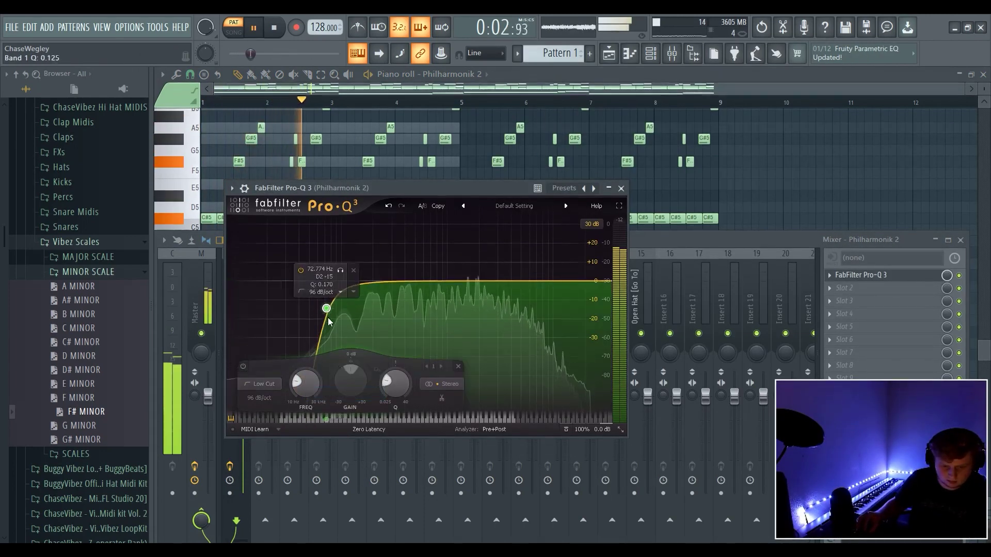
- Create a High Cut band at about 12 kHz with a 96 dB/oct slope in Pro-Q 3
{"action": "left_click_drag", "start_coordinate": [580, 281], "coordinate": [548, 309]}
{"action": "left_click", "coordinate": [395, 384]}
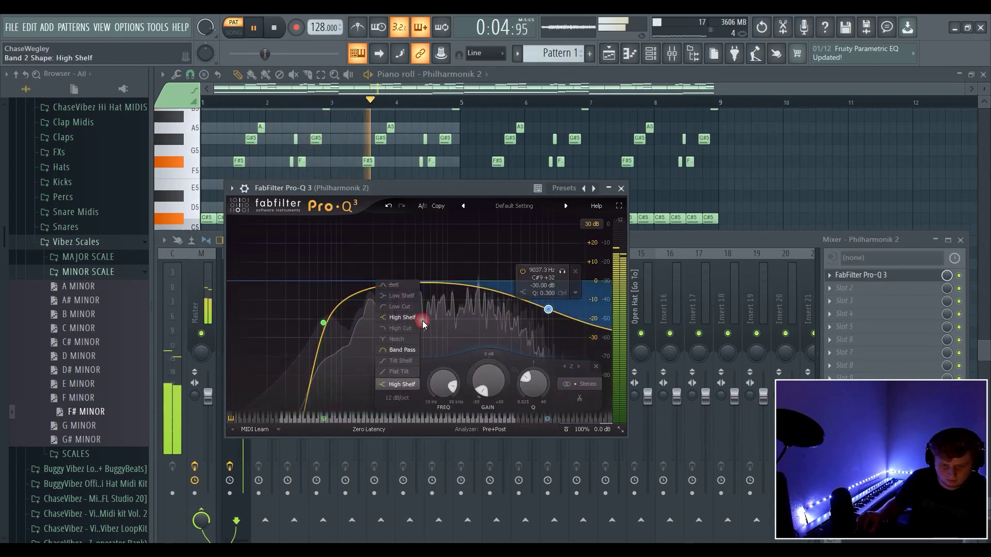
{"action": "left_click", "coordinate": [407, 332]}
{"action": "left_click", "coordinate": [547, 284]}
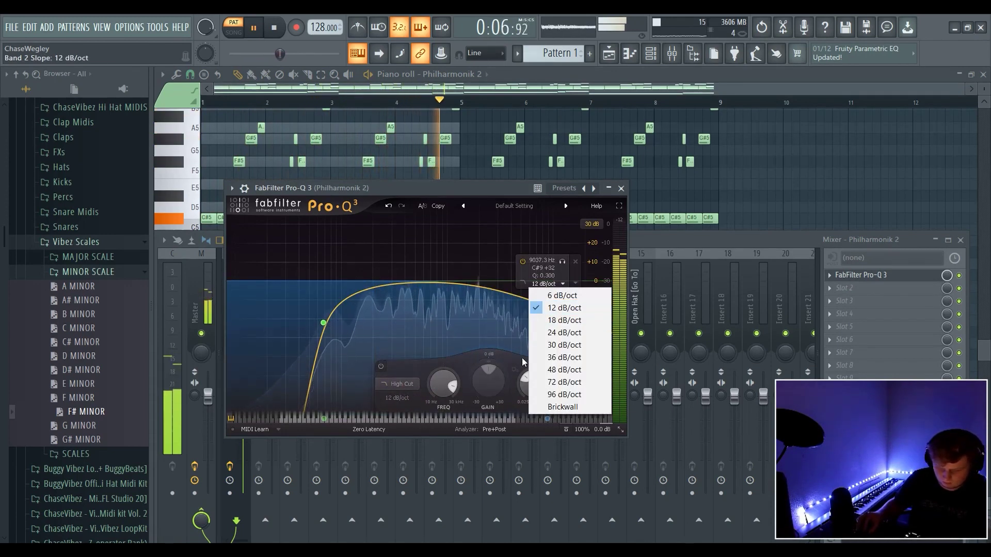
{"action": "left_click", "coordinate": [564, 394]}
{"action": "left_click_drag", "start_coordinate": [548, 304], "coordinate": [569, 316]}
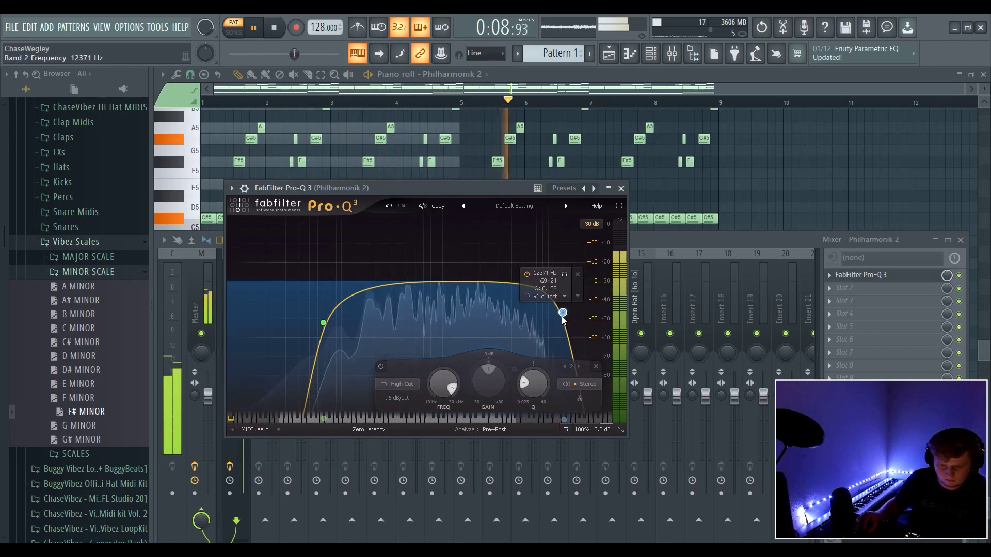
{"action": "left_click", "coordinate": [326, 376]}
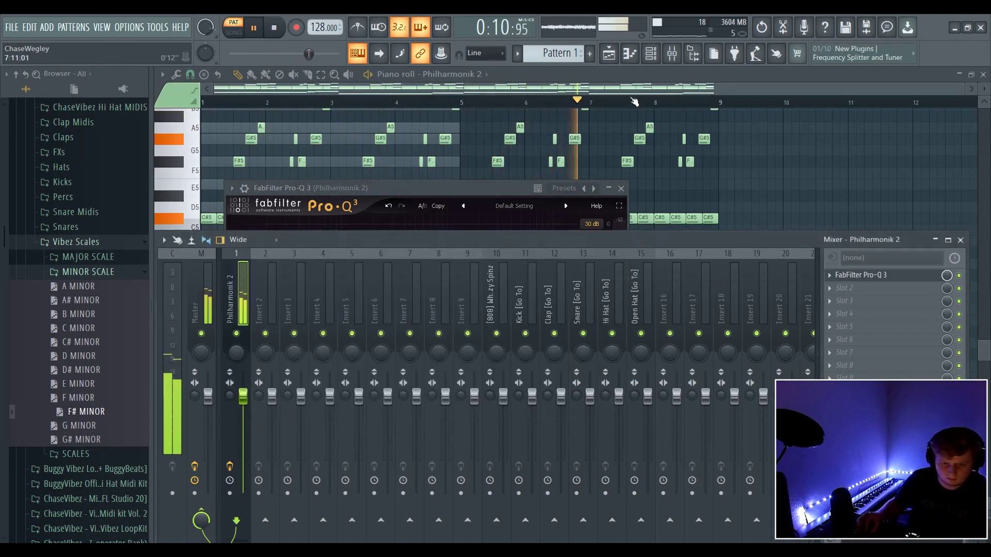
- Stop playback and add the Bass [Metro OVO] sample from the drum kit's Bass folder as a channel below Philharmonik 2
{"action": "key", "text": "F6"}
{"action": "key", "text": "space"}
{"action": "scroll", "coordinate": [119, 248], "scroll_direction": "up", "scroll_amount": 3}
{"action": "left_click", "coordinate": [110, 161]}
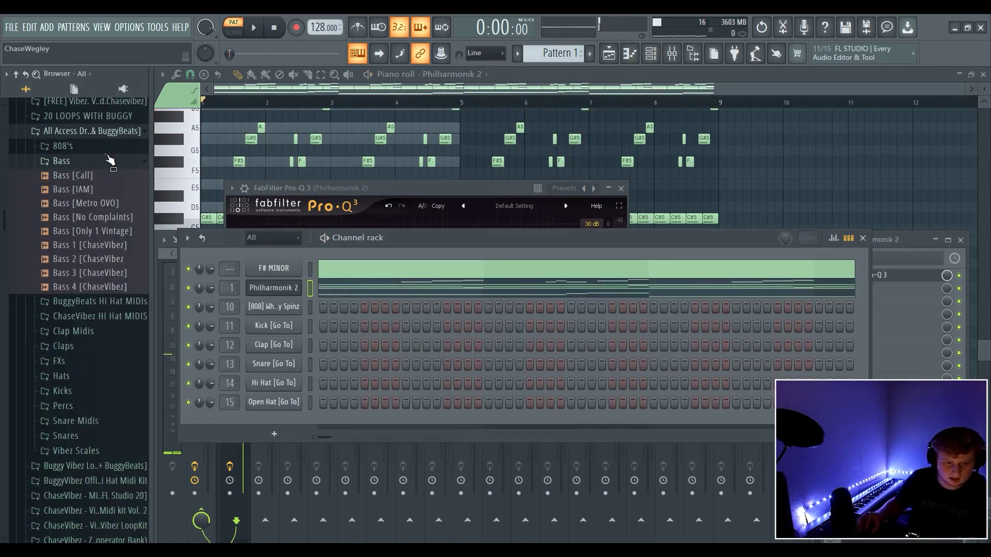
{"action": "left_click_drag", "start_coordinate": [103, 208], "coordinate": [292, 305]}
{"action": "right_click", "coordinate": [290, 306]}
{"action": "left_click", "coordinate": [338, 380]}
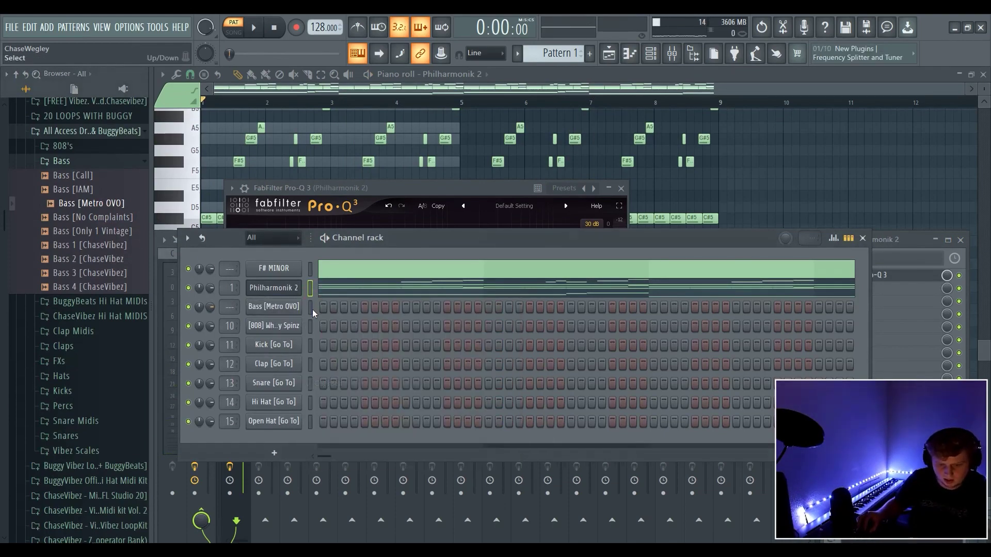
- Paste the piano notes into the Bass [Metro OVO] channel and delete the melody and chord notes, keeping only the low line
{"action": "left_click", "coordinate": [311, 308]}
{"action": "key", "text": "ctrl+v"}
{"action": "left_click", "coordinate": [330, 310]}
{"action": "left_click_drag", "start_coordinate": [752, 348], "coordinate": [199, 106]}
{"action": "key", "text": "Delete"}
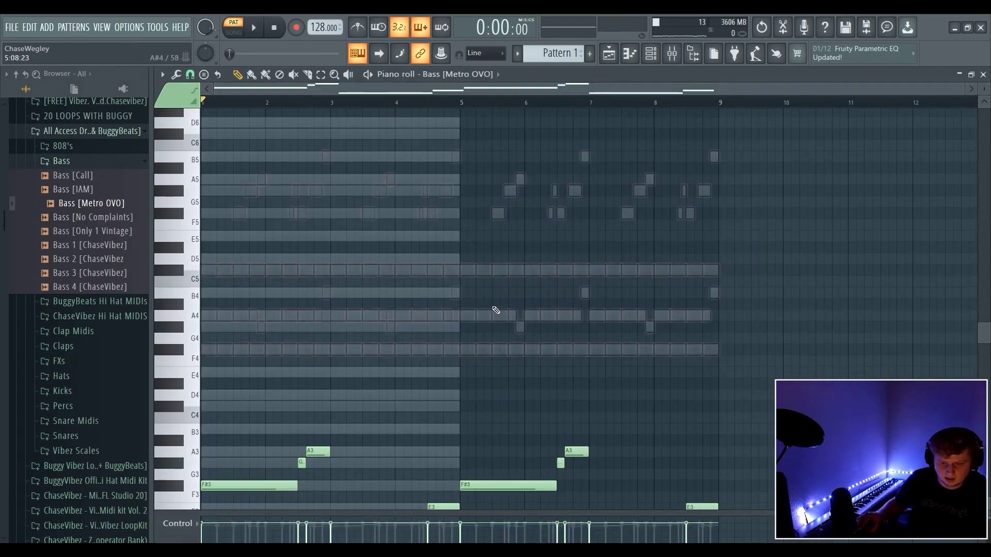
- Transpose the Bass [Metro OVO] notes up one octave and play the pattern
{"action": "scroll", "coordinate": [403, 345], "scroll_direction": "down", "scroll_amount": 6}
{"action": "key", "text": "ctrl+Up"}
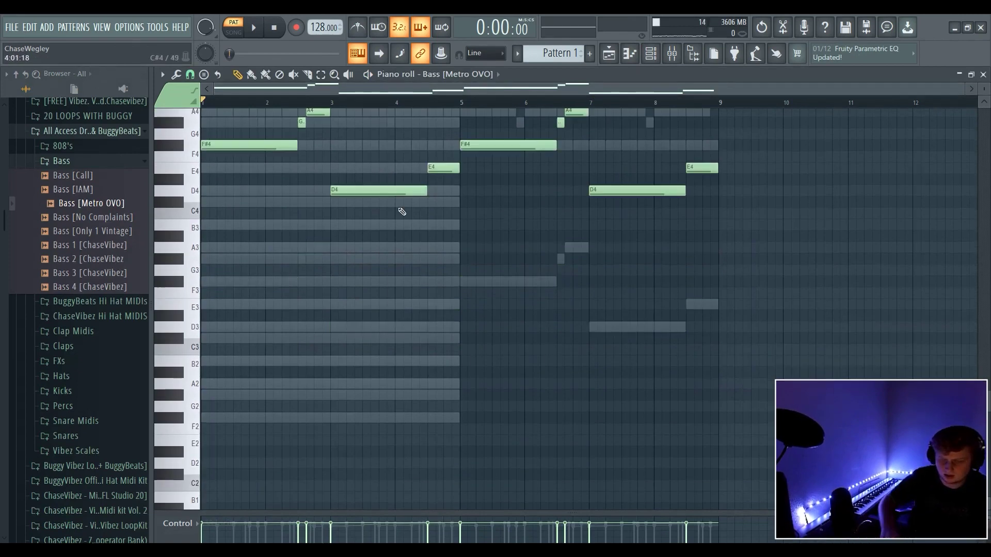
{"action": "key", "text": "space"}
- Route the Bass [Metro OVO] channel to mixer track 4
{"action": "key", "text": "F7"}
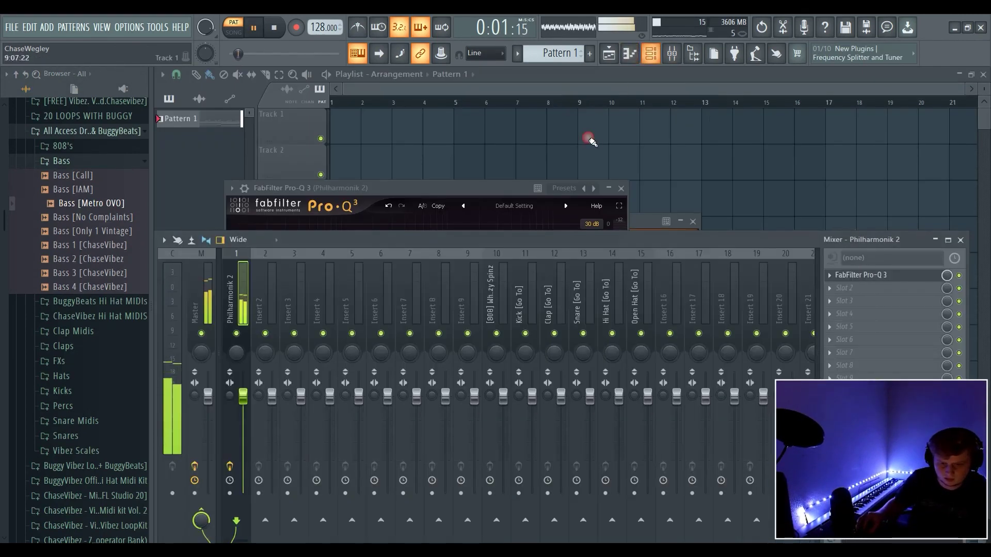
{"action": "right_click", "coordinate": [323, 289]}
{"action": "mouse_move", "coordinate": [371, 332]}
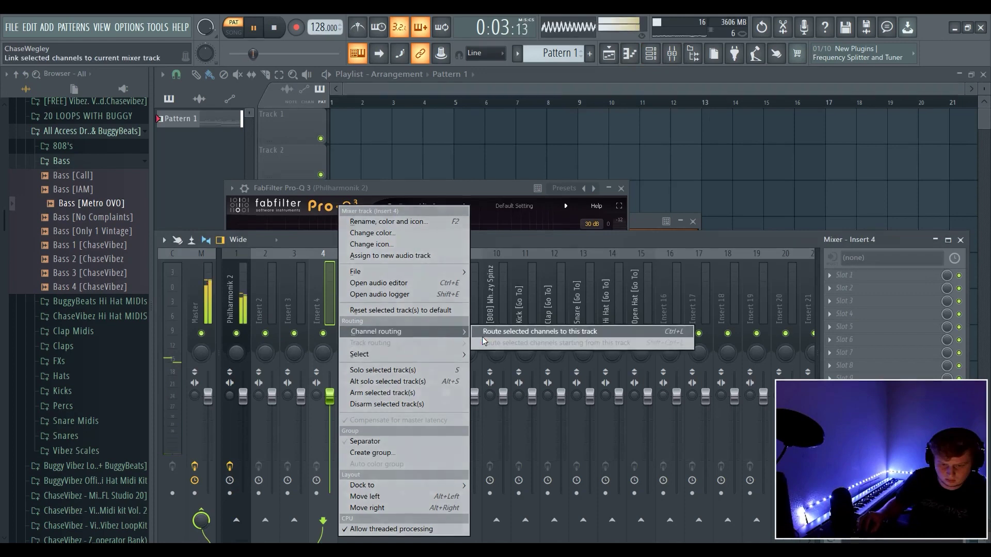
{"action": "left_click", "coordinate": [516, 332]}
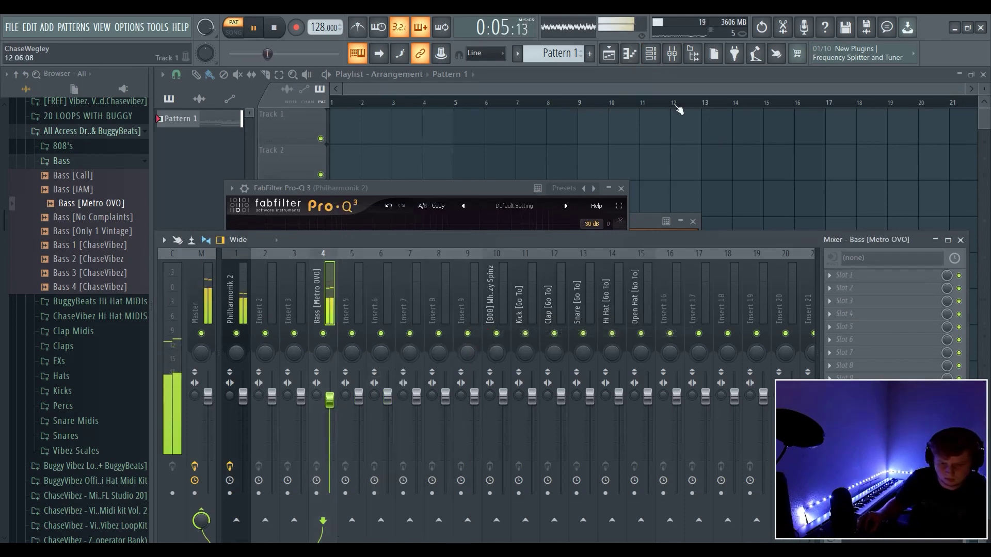
- Insert a second Philharmonik 2 instance from the existing Philharmonik 2 channel in the rack
{"action": "key", "text": "F6"}
{"action": "right_click", "coordinate": [273, 288]}
{"action": "mouse_move", "coordinate": [372, 368]}
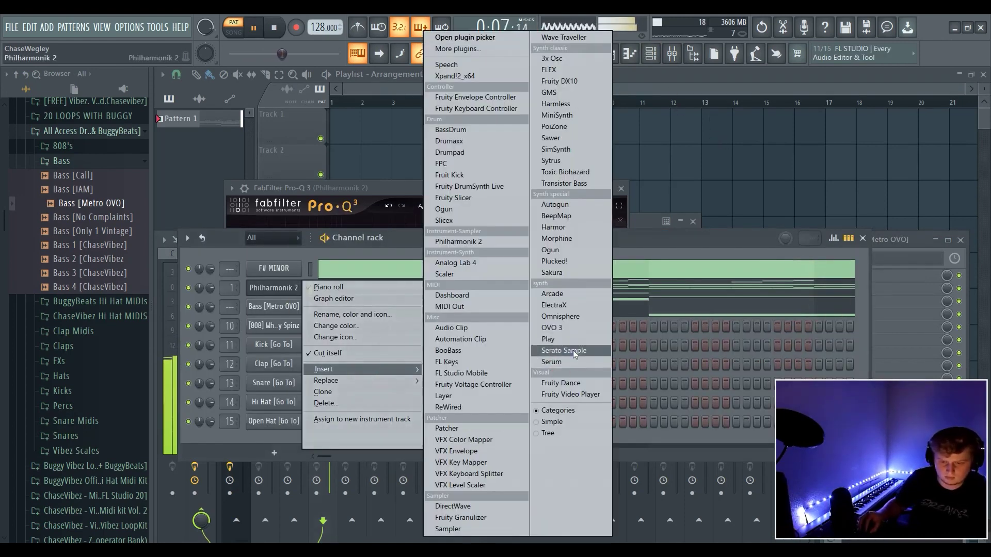
{"action": "left_click", "coordinate": [459, 242]}
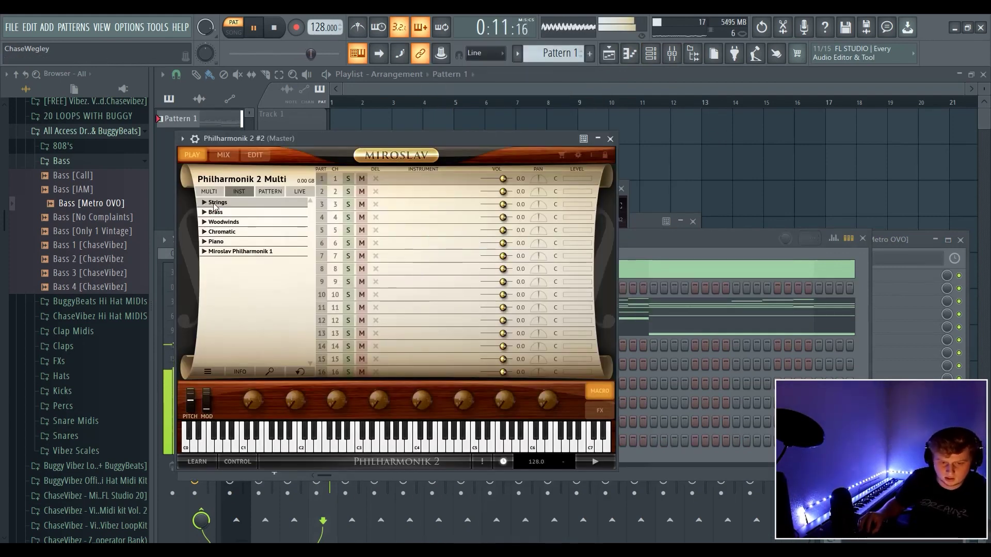
- Load the 14 Violins Multi patch from the ensemble strings into the second Philharmonik 2 instance
{"action": "left_click", "coordinate": [214, 202]}
{"action": "left_click", "coordinate": [225, 212]}
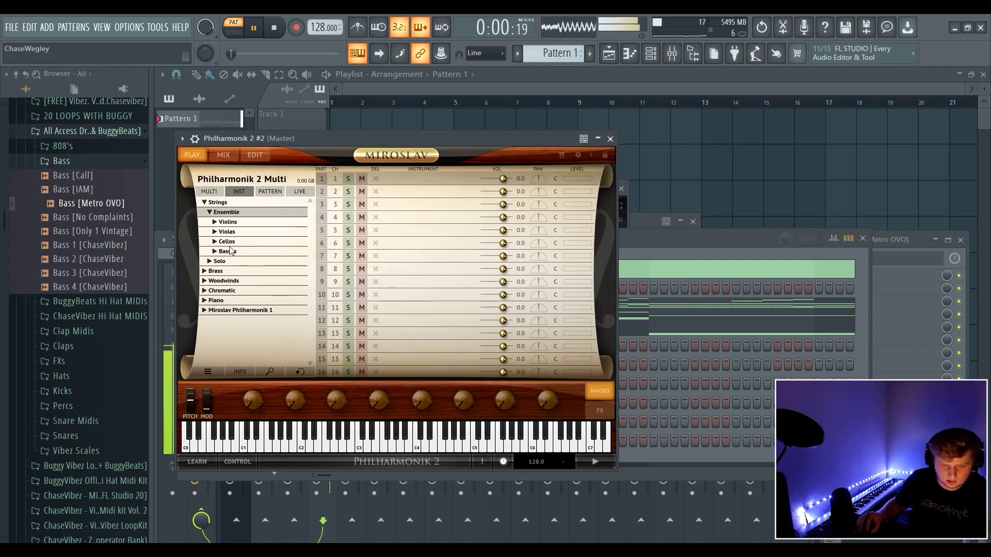
{"action": "left_click", "coordinate": [214, 261]}
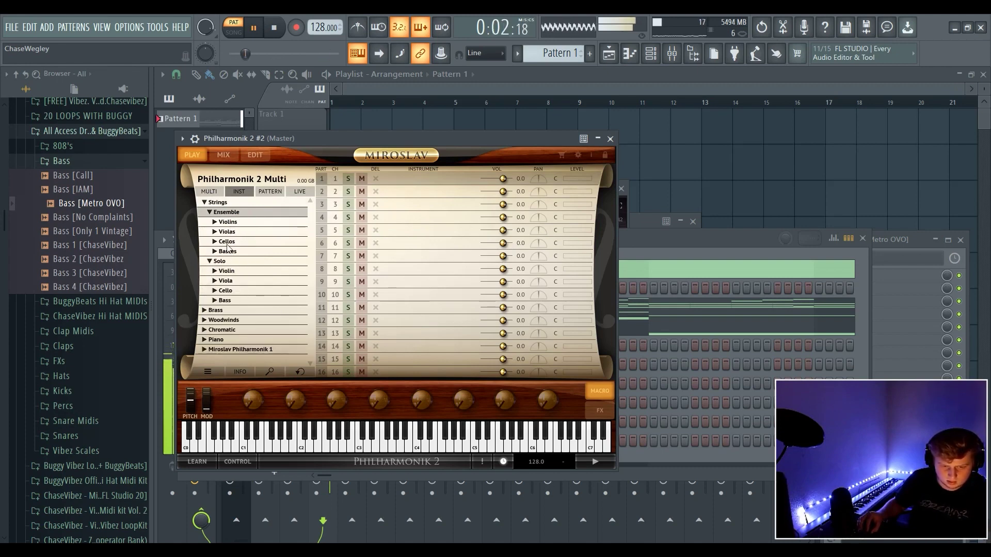
{"action": "double_click", "coordinate": [225, 223]}
{"action": "double_click", "coordinate": [245, 233]}
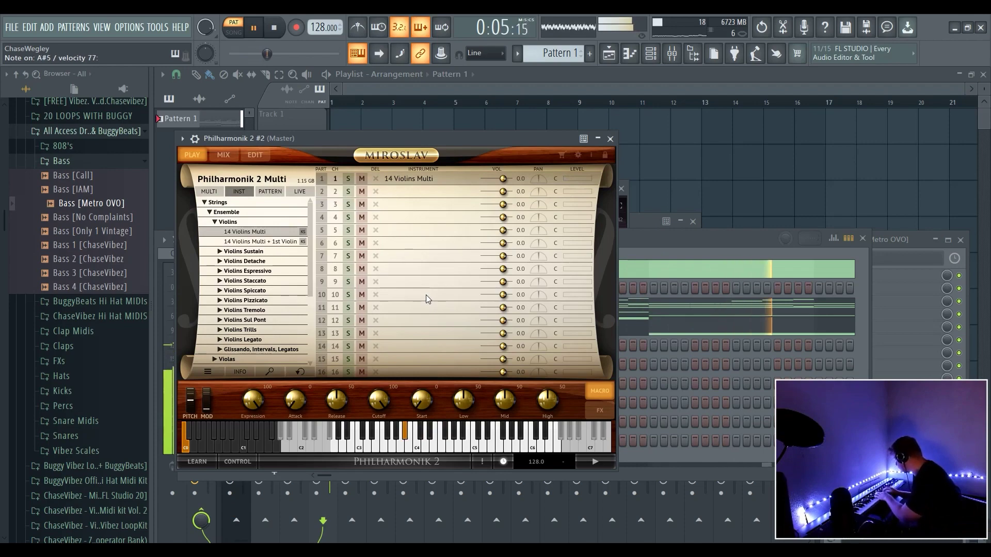
- Try the 14 Violins Sustain ff LP and 14 Violin Staccato 1 patches in the second Philharmonik 2 instance
{"action": "double_click", "coordinate": [285, 242]}
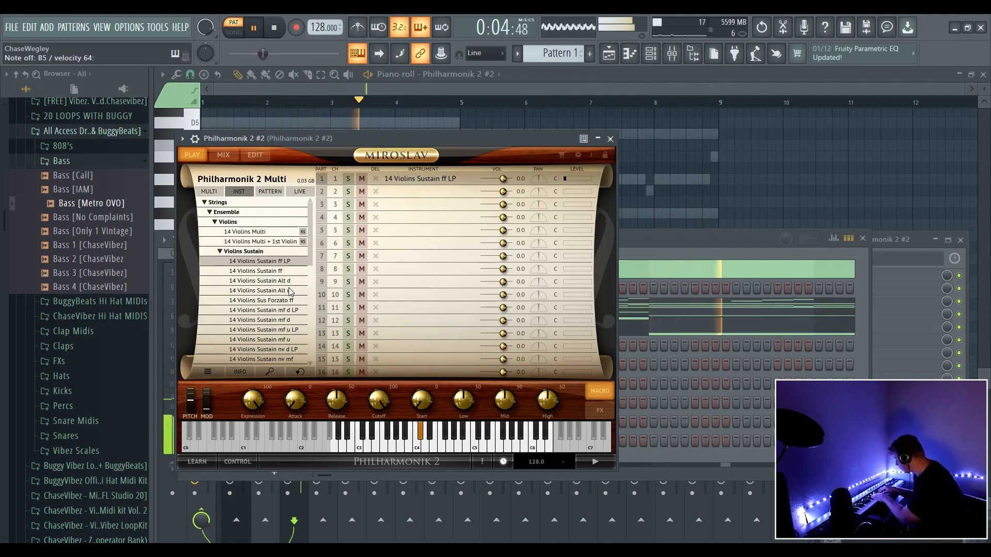
{"action": "left_click", "coordinate": [221, 252]}
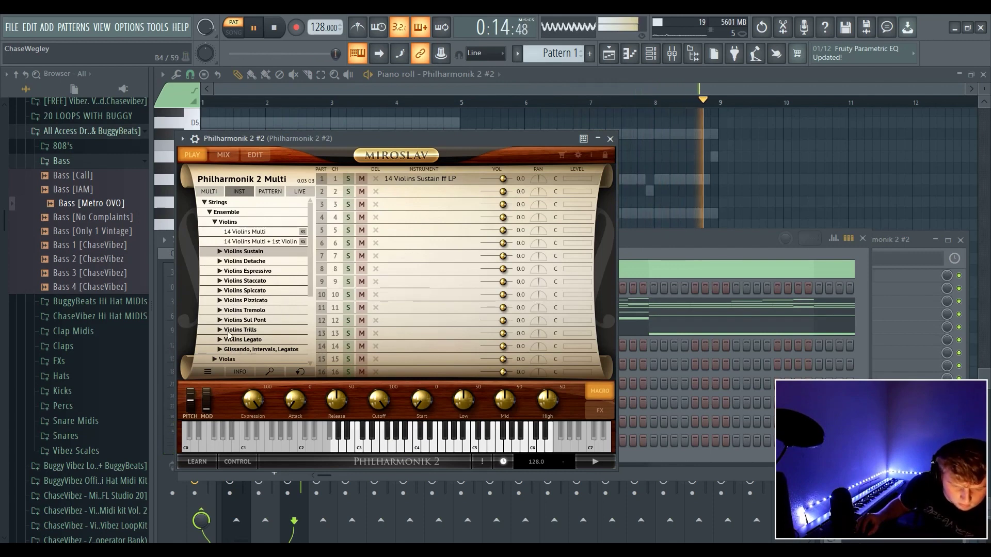
{"action": "left_click", "coordinate": [219, 281]}
{"action": "left_click", "coordinate": [247, 290]}
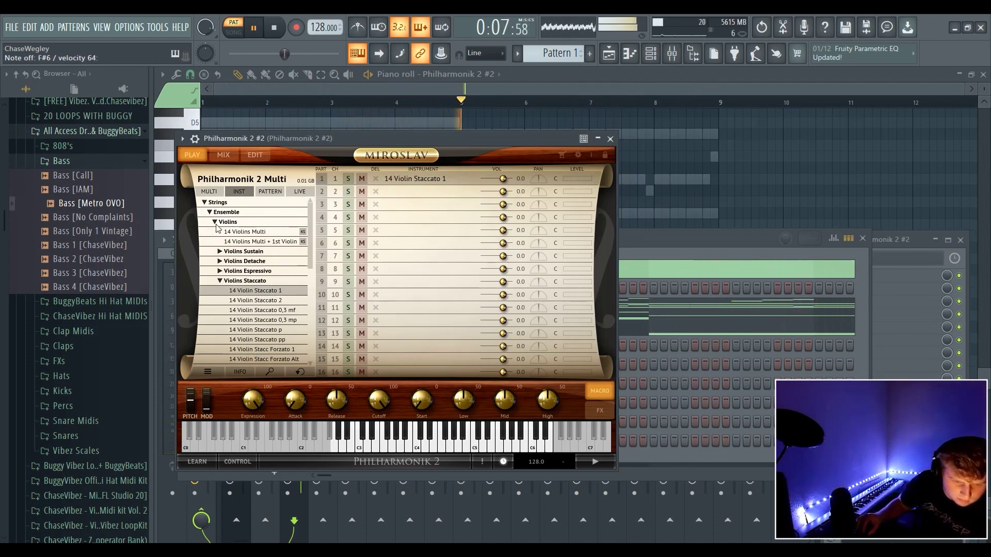
- Load the 3 Flutes Multi patch from the ensemble woodwinds into the second Philharmonik 2 instance
{"action": "left_click", "coordinate": [215, 222]}
{"action": "left_click", "coordinate": [216, 232]}
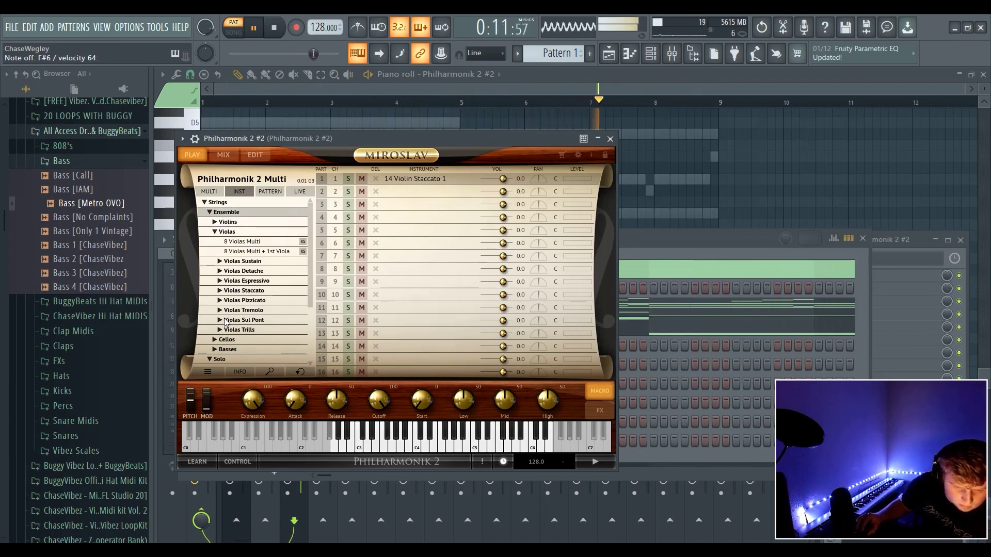
{"action": "scroll", "coordinate": [225, 323], "scroll_direction": "down", "scroll_amount": 3}
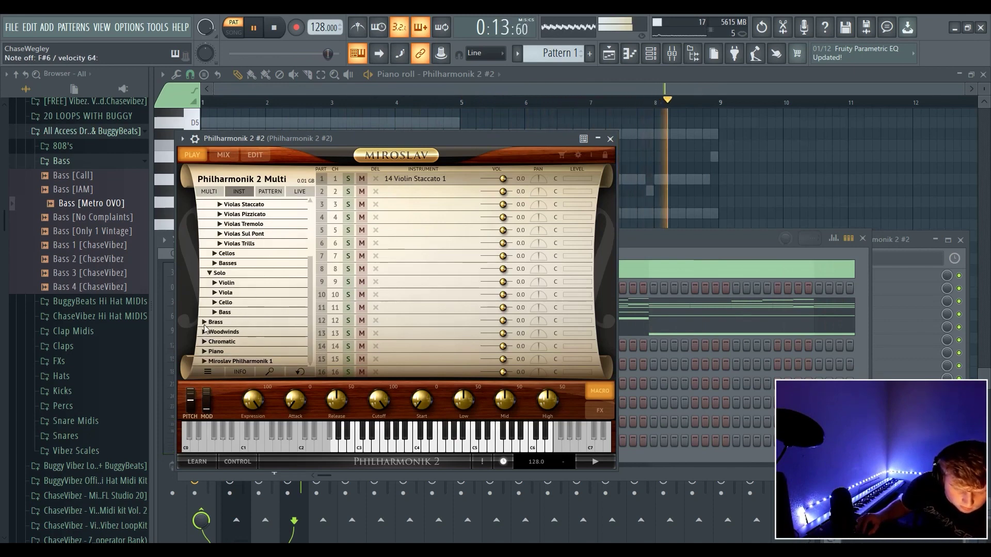
{"action": "left_click", "coordinate": [205, 332]}
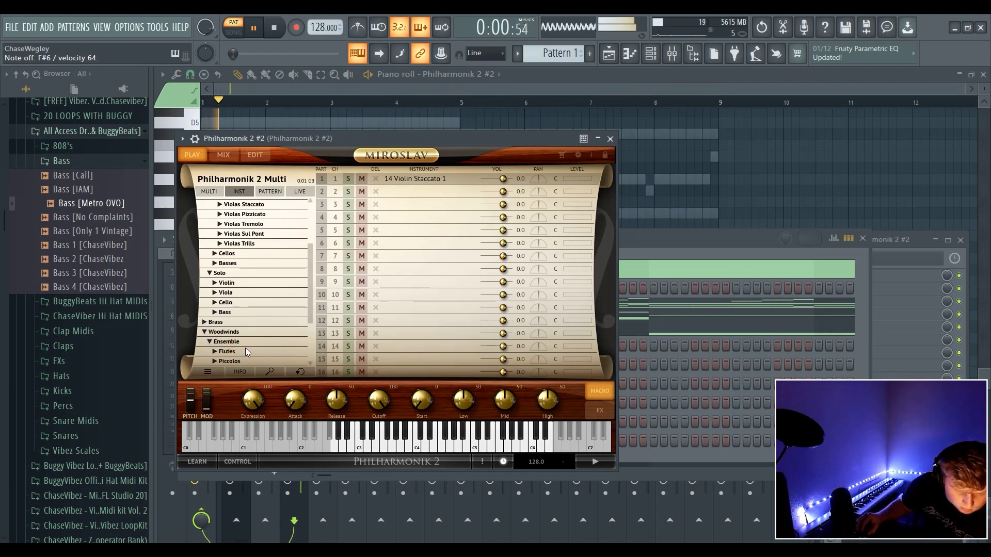
{"action": "scroll", "coordinate": [215, 343], "scroll_direction": "down", "scroll_amount": 1}
{"action": "double_click", "coordinate": [239, 351]}
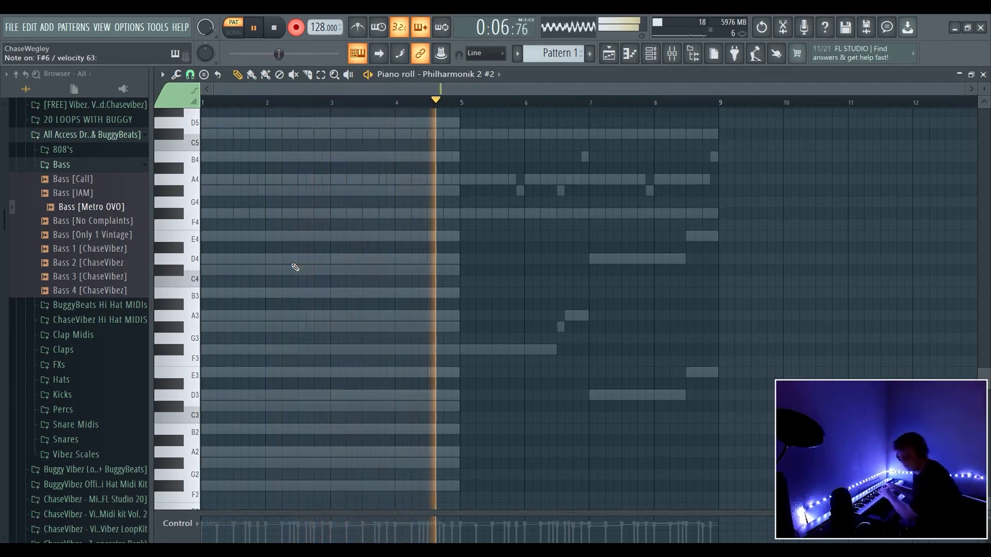
- Lower the last recorded flute note to E6 and quantize the melody to the grid
{"action": "key", "text": "space"}
{"action": "scroll", "coordinate": [309, 255], "scroll_direction": "up", "scroll_amount": 4}
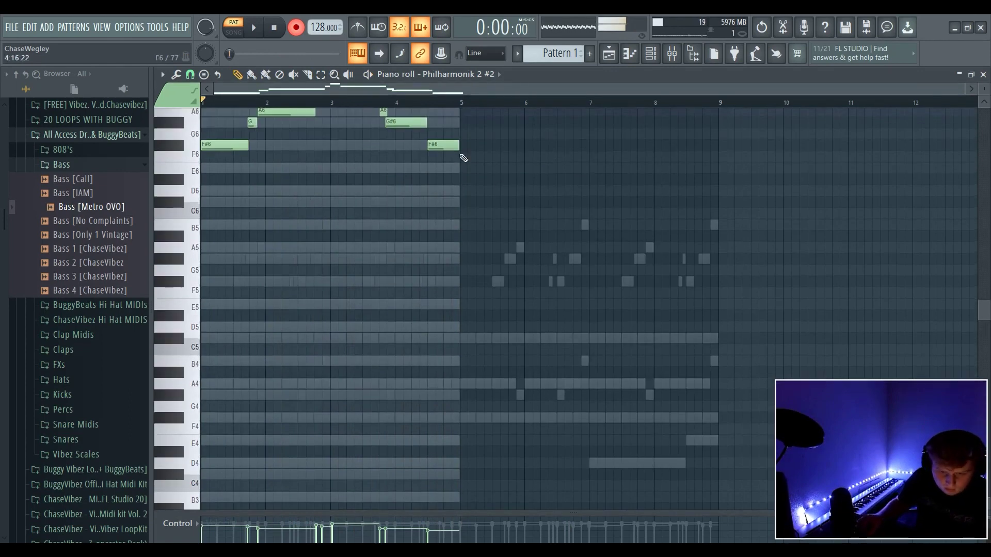
{"action": "left_click_drag", "start_coordinate": [446, 174], "coordinate": [444, 183]}
{"action": "scroll", "coordinate": [309, 107], "scroll_direction": "up", "scroll_amount": 2, "text": "ctrl"}
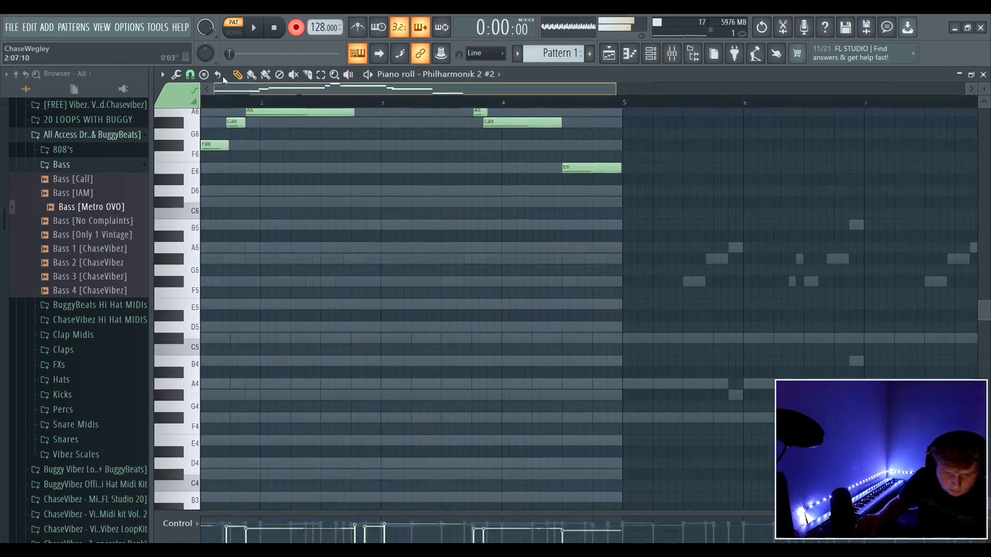
{"action": "scroll", "coordinate": [258, 171], "scroll_direction": "up", "scroll_amount": 2}
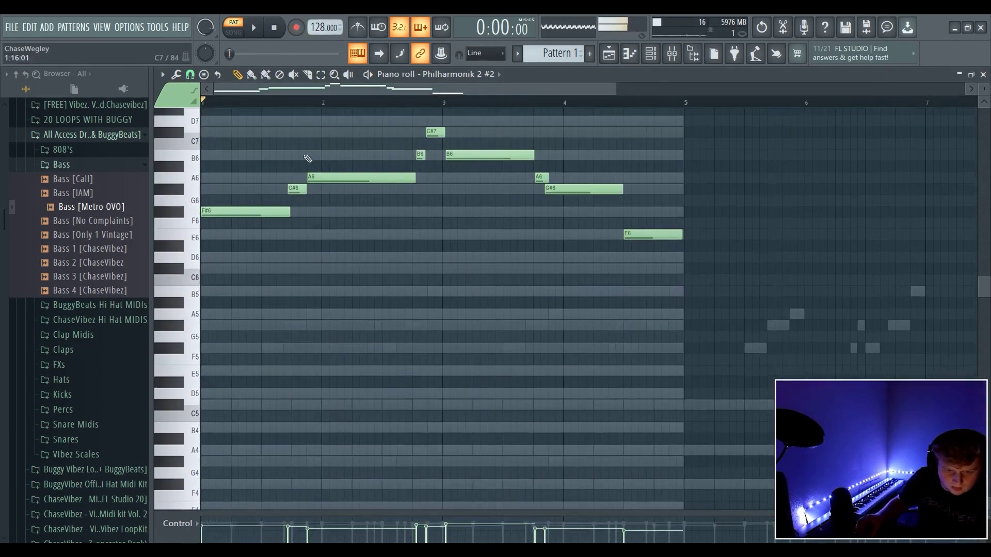
{"action": "left_click", "coordinate": [298, 193]}
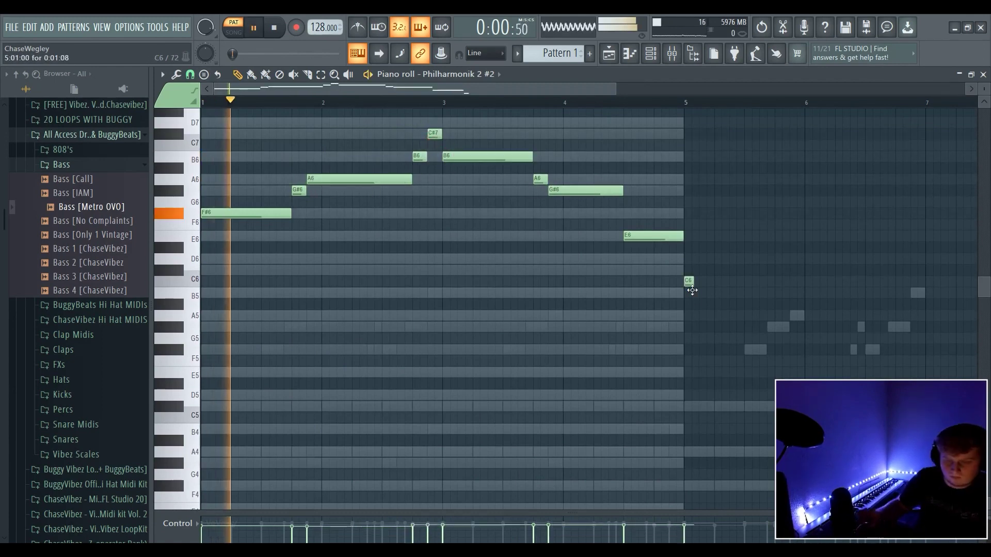
- Delete the stray C6 note at bar 5 and duplicate the four-bar flute melody into bars 5 to 8
{"action": "left_click_drag", "start_coordinate": [672, 265], "coordinate": [716, 318]}
{"action": "key", "text": "Delete"}
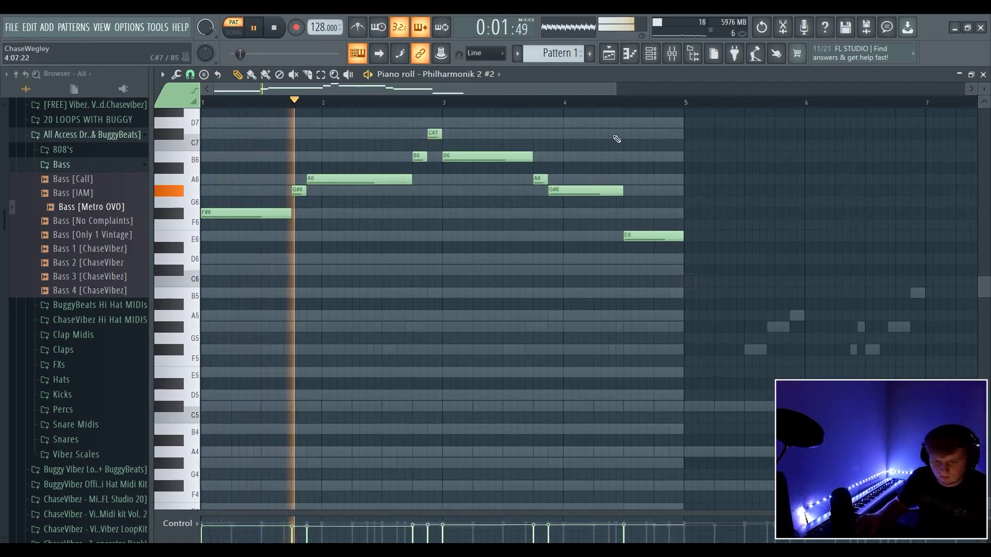
{"action": "key", "text": "ctrl+b"}
{"action": "scroll", "coordinate": [572, 121], "scroll_direction": "down", "scroll_amount": 2}
{"action": "left_click", "coordinate": [566, 136], "text": "ctrl"}
{"action": "scroll", "coordinate": [564, 142], "scroll_direction": "up", "scroll_amount": 1}
- Try the 3 Flutes Sus 6,0 LP patch on the Philharmonik 2 #2 melody
{"action": "left_click", "coordinate": [672, 54]}
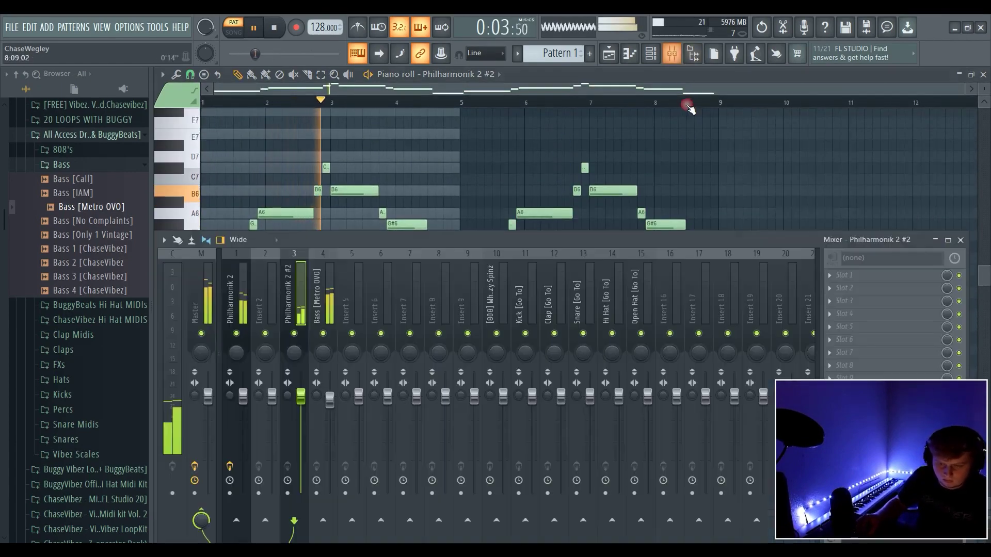
{"action": "left_click", "coordinate": [651, 54]}
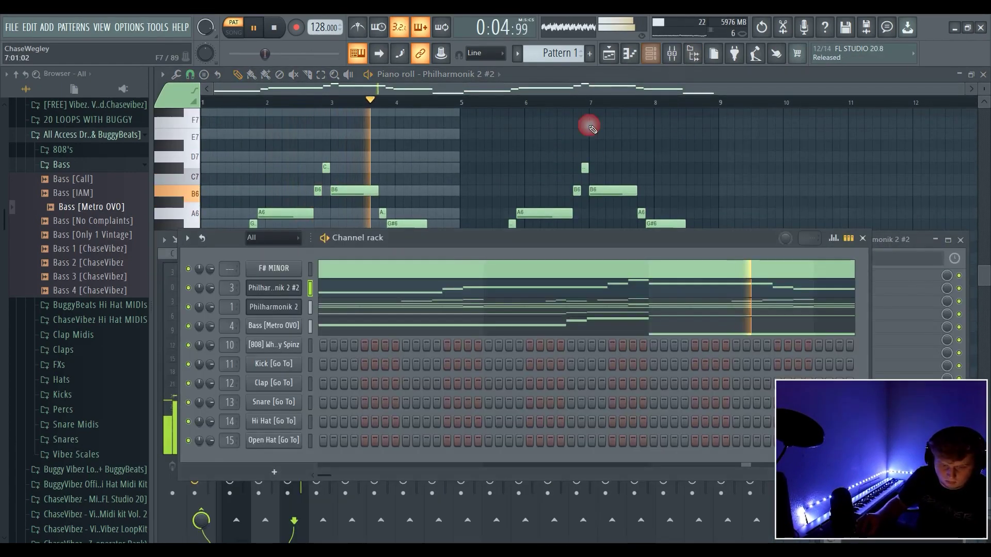
{"action": "left_click", "coordinate": [291, 290]}
{"action": "scroll", "coordinate": [252, 338], "scroll_direction": "down", "scroll_amount": 1}
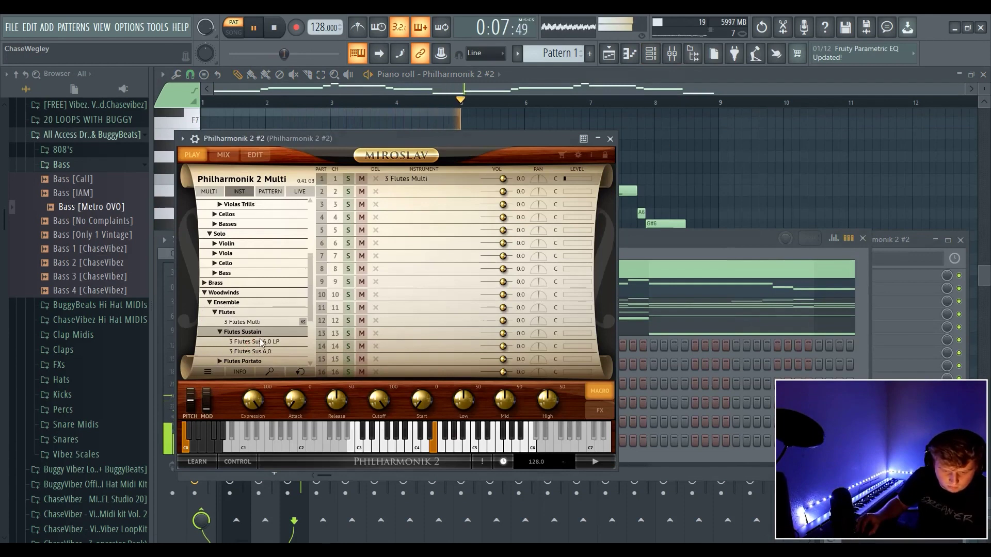
{"action": "double_click", "coordinate": [261, 342]}
{"action": "scroll", "coordinate": [265, 341], "scroll_direction": "down", "scroll_amount": 1}
{"action": "left_click", "coordinate": [220, 313]}
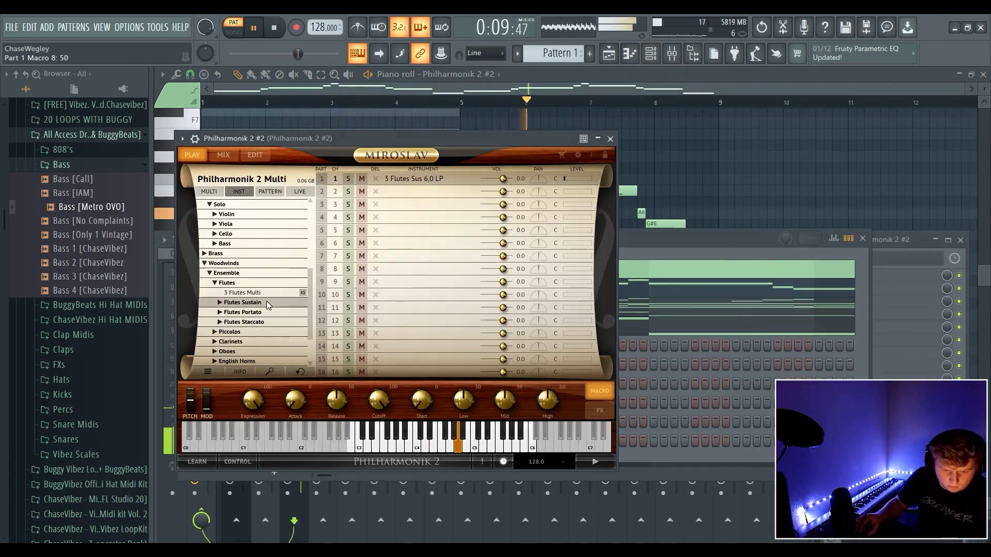
- Try the 3 Flutes Port 1,0 and 3 Flutes Port patches and reload 3 Flutes Multi
{"action": "scroll", "coordinate": [243, 308], "scroll_direction": "down", "scroll_amount": 1}
{"action": "left_click", "coordinate": [221, 303]}
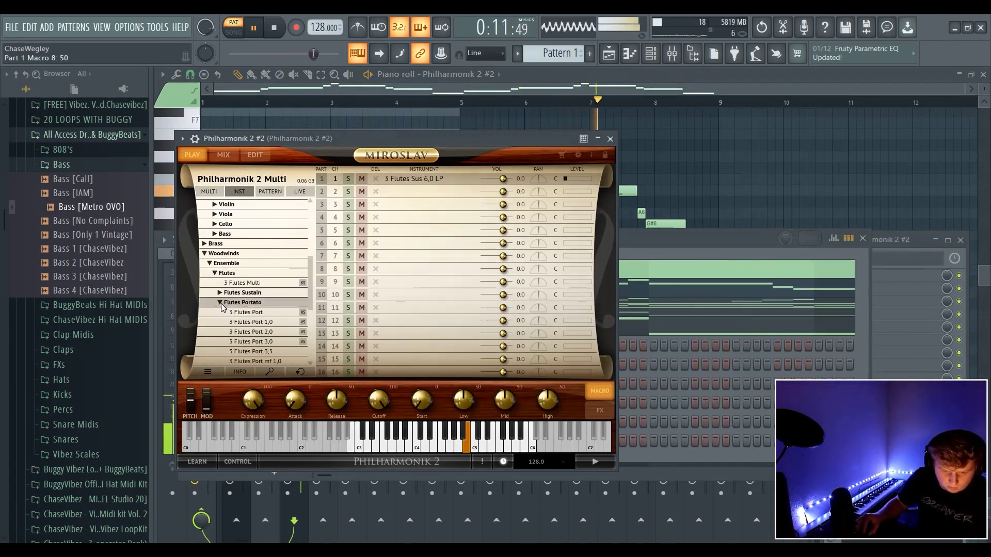
{"action": "double_click", "coordinate": [251, 322]}
{"action": "double_click", "coordinate": [250, 312]}
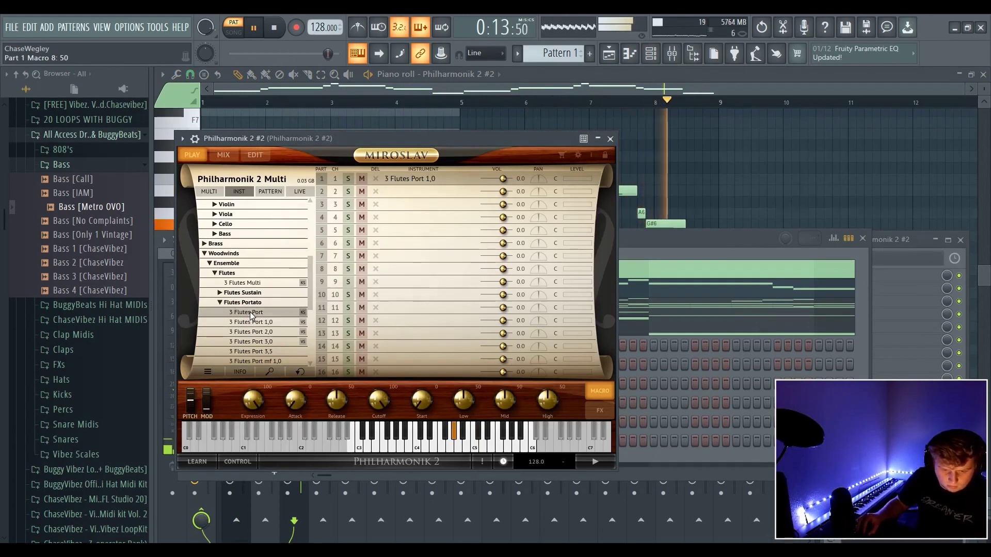
{"action": "double_click", "coordinate": [233, 284]}
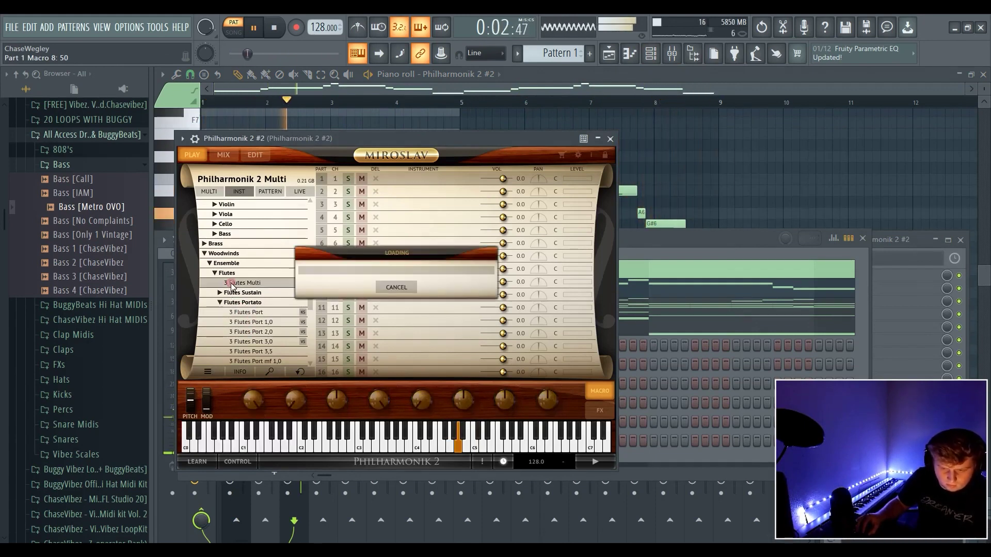
- Add Soundgoodizer in slot 2 and Fruity Parametric EQ 2 in slot 1 of the Philharmonik 2 #2 mixer track
{"action": "key", "text": "F9"}
{"action": "left_click", "coordinate": [857, 288]}
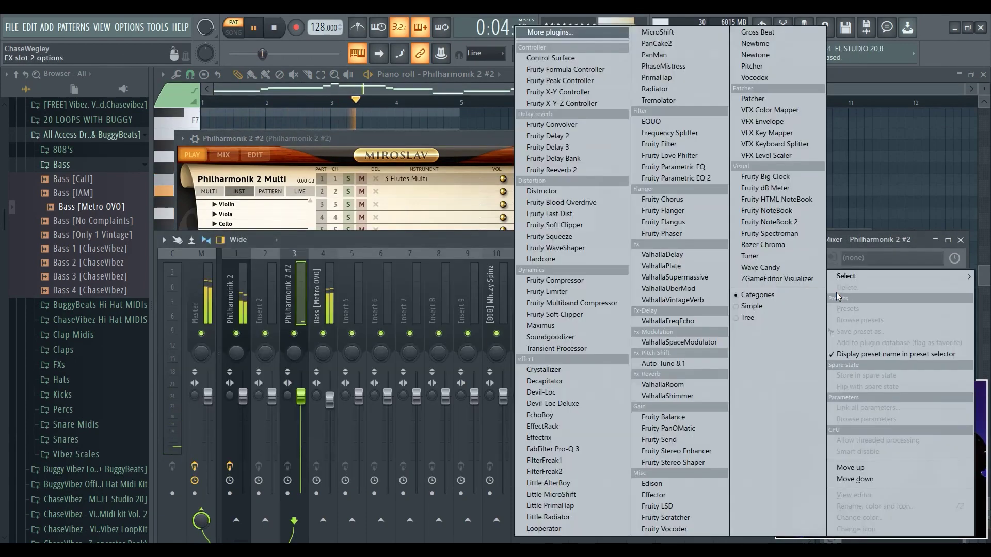
{"action": "left_click", "coordinate": [605, 339]}
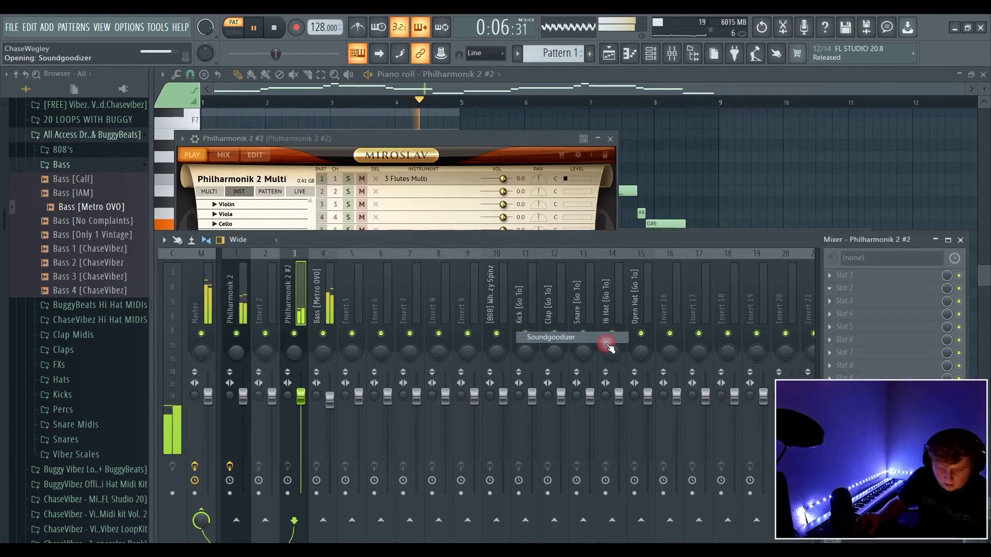
{"action": "left_click", "coordinate": [846, 274]}
{"action": "left_click", "coordinate": [689, 180]}
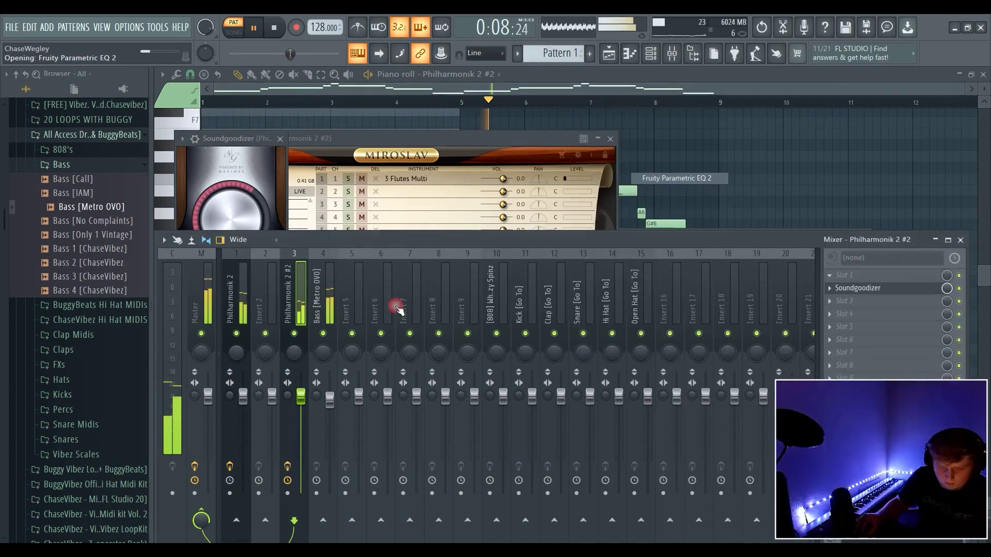
- Cut the flute's low end with EQ band 1 and roll off its high end with band 7
{"action": "left_click_drag", "start_coordinate": [219, 231], "coordinate": [293, 308]}
{"action": "left_click_drag", "start_coordinate": [519, 145], "coordinate": [519, 124]}
{"action": "left_click_drag", "start_coordinate": [433, 230], "coordinate": [461, 309]}
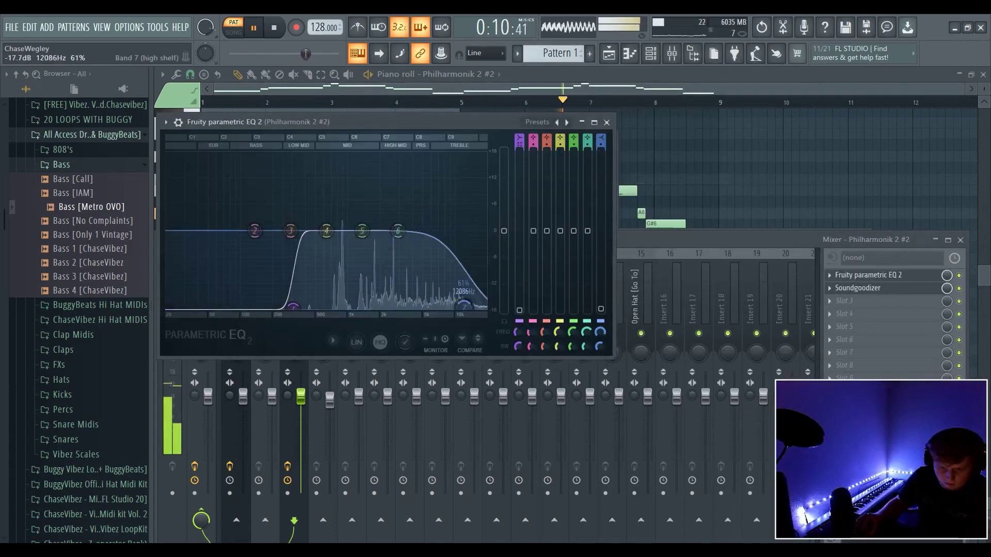
{"action": "left_click_drag", "start_coordinate": [601, 145], "coordinate": [600, 123]}
{"action": "left_click_drag", "start_coordinate": [460, 308], "coordinate": [477, 309]}
- Replace the flutes in Philharmonik 2 #2 with the 14 Violins Multi patch to compare the sound
{"action": "left_click", "coordinate": [651, 53]}
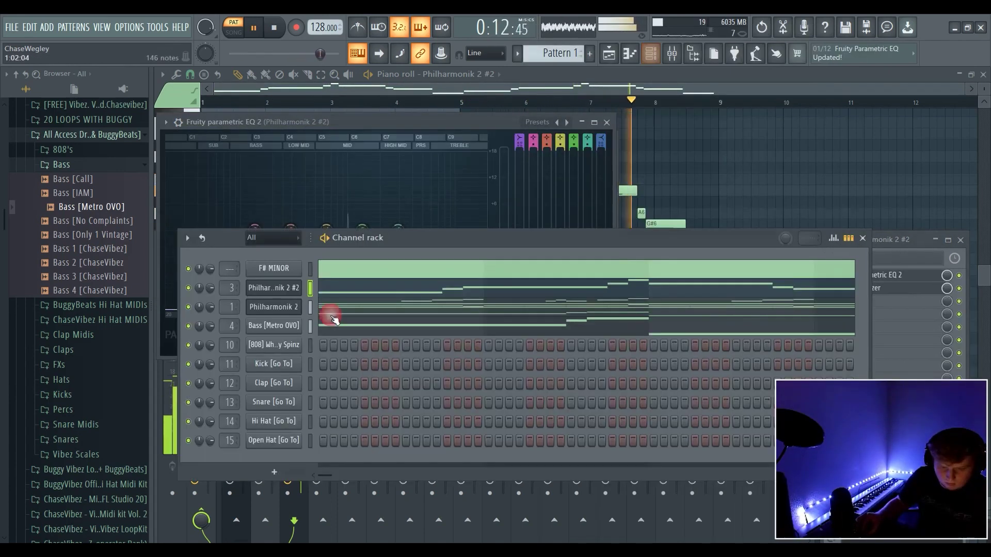
{"action": "left_click", "coordinate": [273, 288]}
{"action": "scroll", "coordinate": [212, 239], "scroll_direction": "up", "scroll_amount": 10}
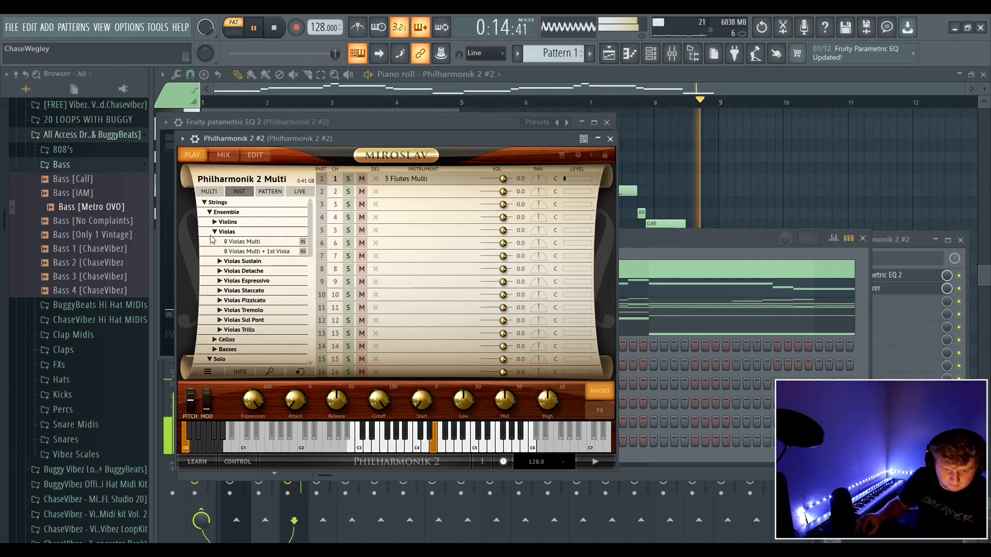
{"action": "left_click", "coordinate": [216, 223]}
{"action": "double_click", "coordinate": [245, 213]}
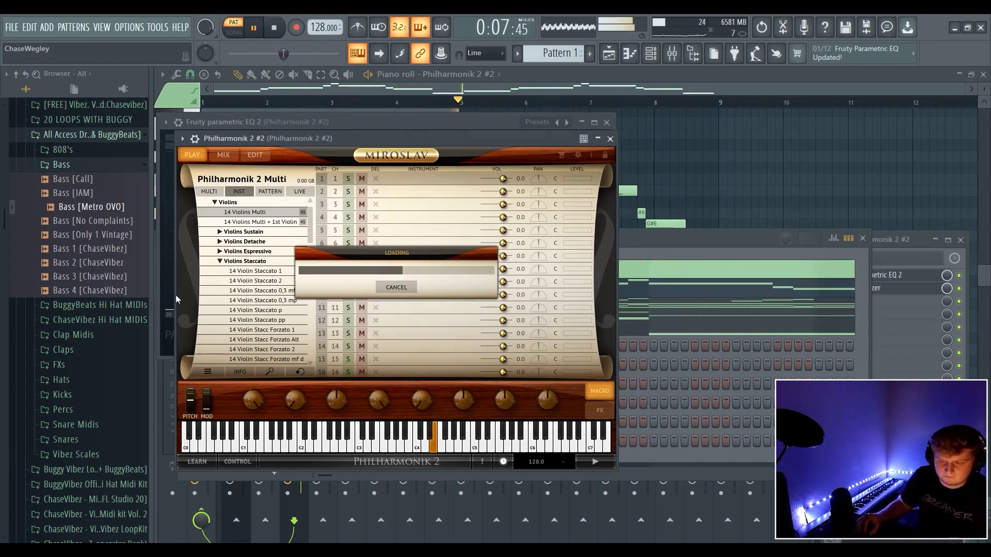
- Try the solo Violin Multi patch on the Philharmonik 2 #2 melody
{"action": "scroll", "coordinate": [225, 242], "scroll_direction": "up", "scroll_amount": 2}
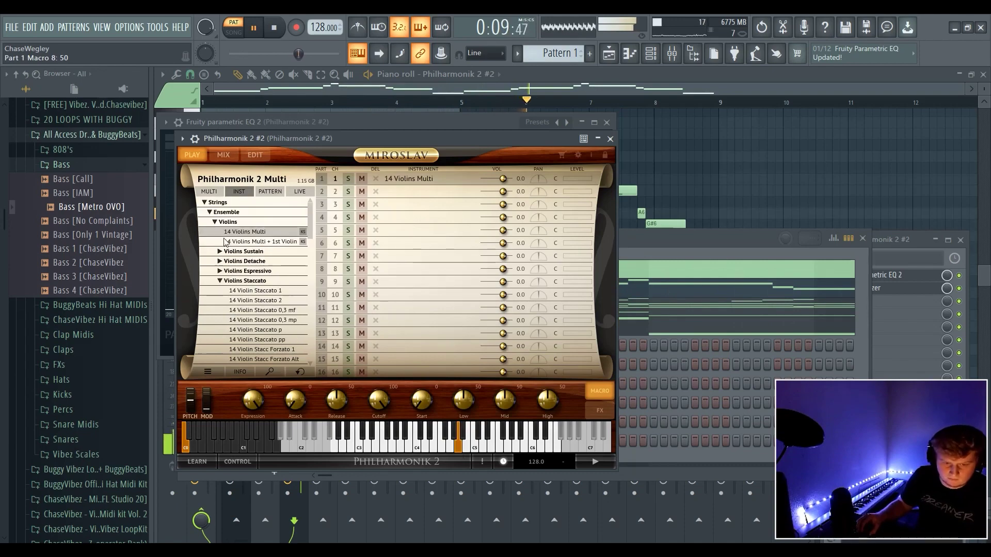
{"action": "left_click", "coordinate": [210, 212]}
{"action": "left_click", "coordinate": [204, 202]}
{"action": "left_click", "coordinate": [205, 222]}
{"action": "left_click", "coordinate": [205, 202]}
{"action": "left_click", "coordinate": [215, 232]}
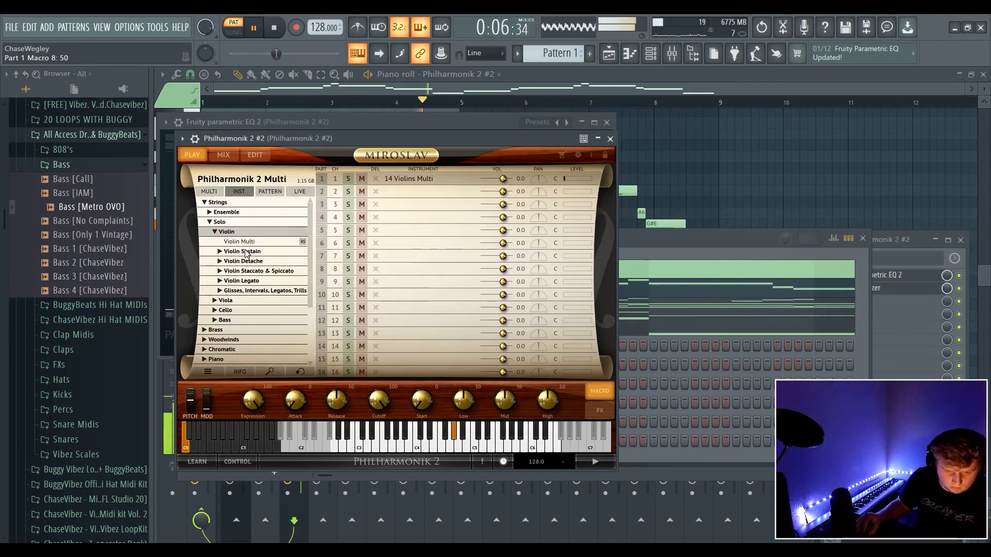
{"action": "double_click", "coordinate": [241, 242]}
- Transpose the Philharmonik 2 #2 melody down one octave and load the 3 Flutes Multi patch for it
{"action": "left_click", "coordinate": [809, 209]}
{"action": "key", "text": "ctrl+Down"}
{"action": "key", "text": "F6"}
{"action": "left_click", "coordinate": [285, 290]}
{"action": "scroll", "coordinate": [210, 334], "scroll_direction": "down", "scroll_amount": 5}
{"action": "double_click", "coordinate": [246, 271]}
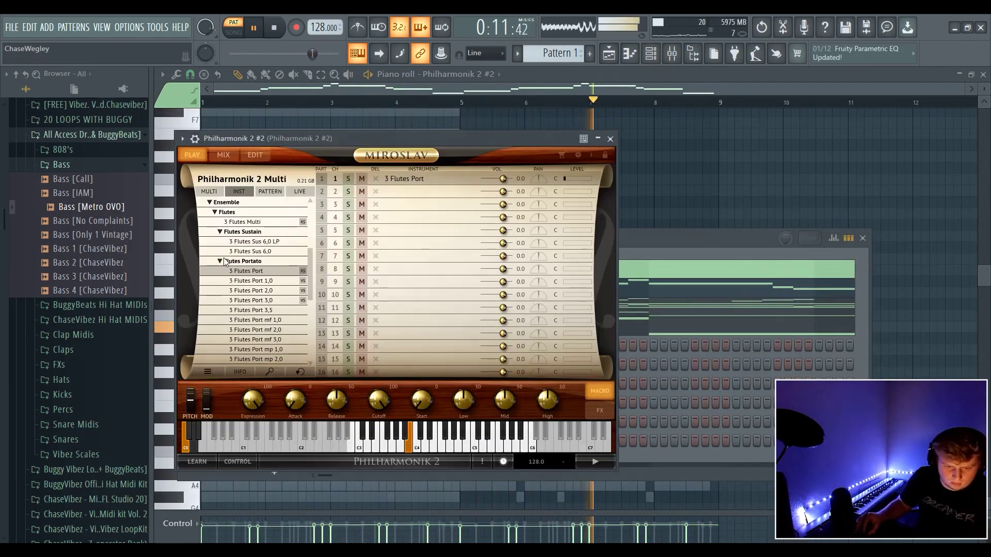
{"action": "double_click", "coordinate": [242, 222]}
- Transpose the Philharmonik 2 #2, Philharmonik 2 and Bass [Metro OVO] channels by -5 semitones
{"action": "key", "text": "F9"}
{"action": "key", "text": "F6"}
{"action": "right_click", "coordinate": [285, 326]}
{"action": "left_click", "coordinate": [330, 235]}
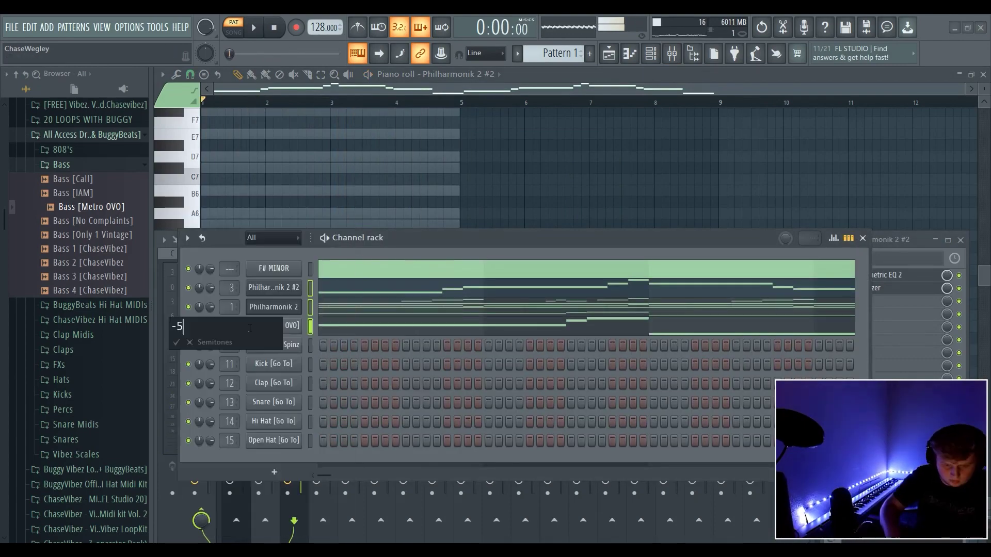
{"action": "key", "text": "Return"}
- Transpose the Philharmonik 2 #2, Philharmonik 2 and Bass [Metro OVO] channels up 2 semitones, comparing them with the F# MINOR scale notes
{"action": "left_click", "coordinate": [583, 269]}
{"action": "scroll", "coordinate": [580, 316], "scroll_direction": "down", "scroll_amount": 3}
{"action": "key", "text": "F6"}
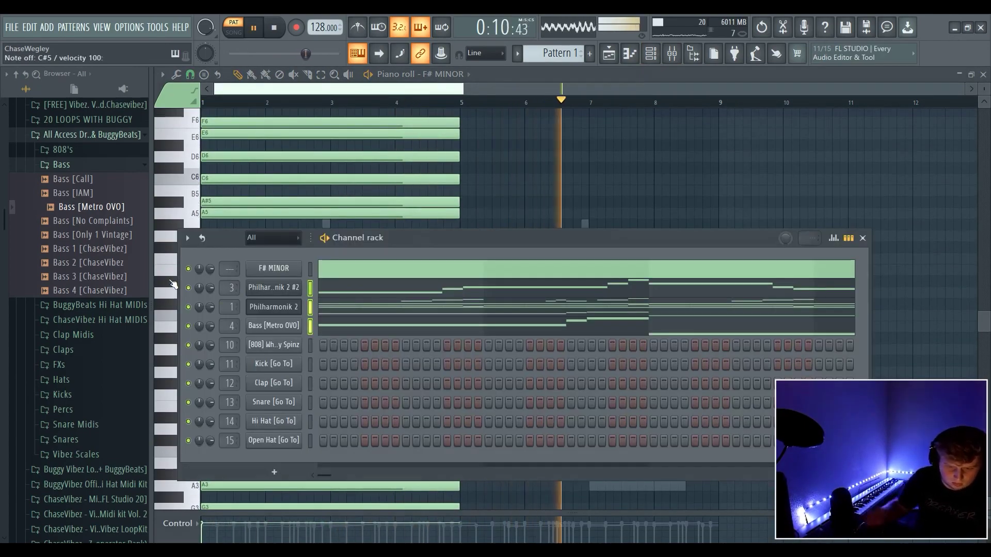
{"action": "left_click", "coordinate": [187, 238]}
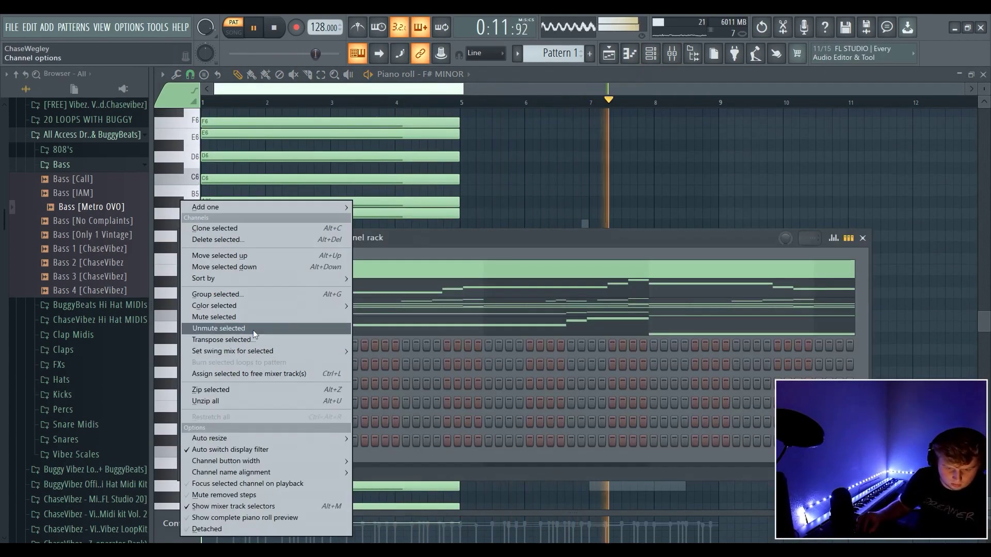
{"action": "left_click", "coordinate": [253, 340]}
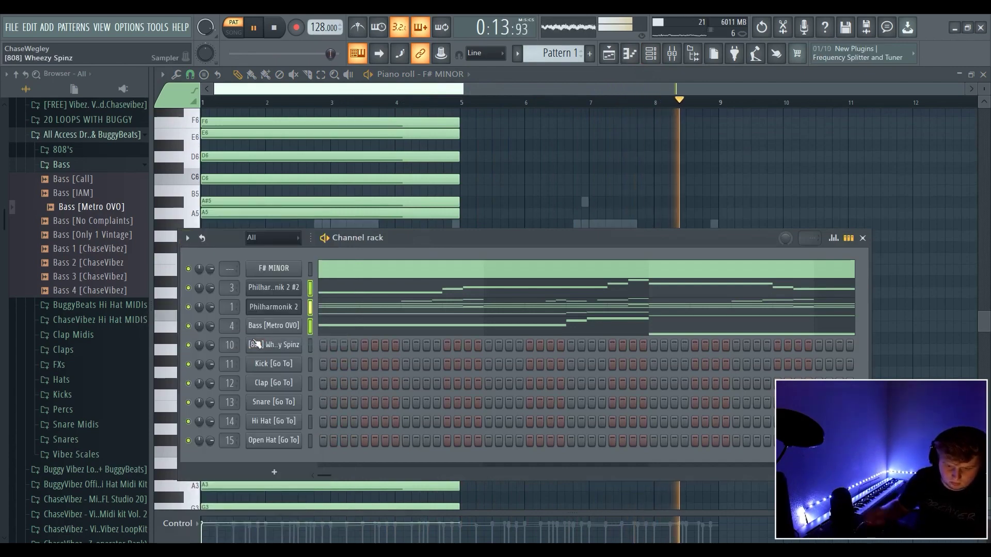
{"action": "key", "text": "F6"}
- Shift all the F# MINOR scale notes up one semitone and duplicate them across the next four bars
{"action": "key", "text": "F6"}
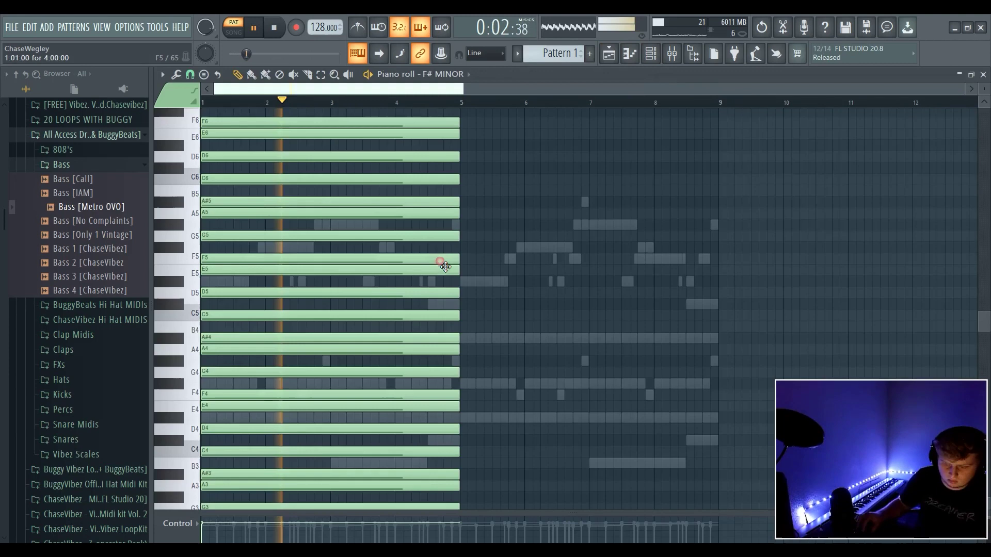
{"action": "left_click", "coordinate": [443, 266]}
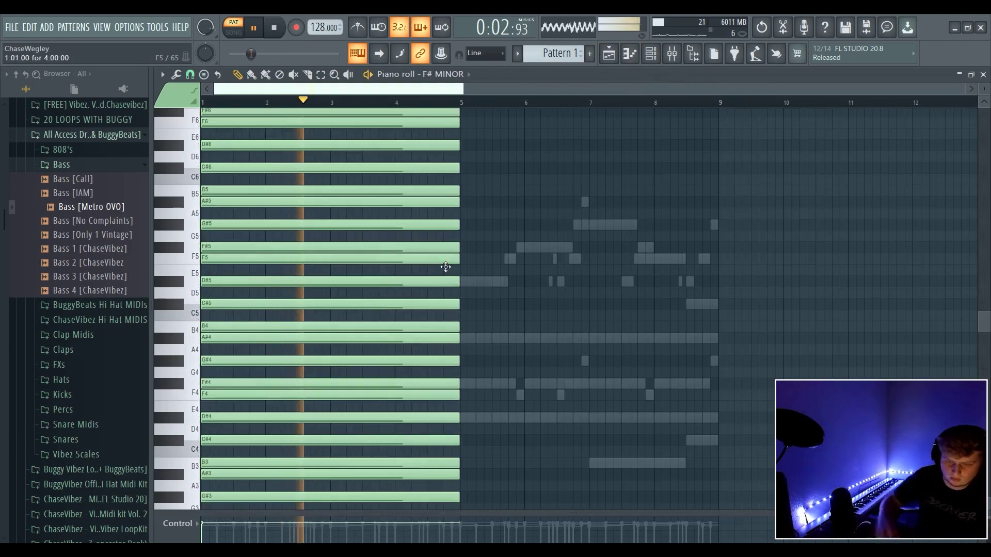
{"action": "key", "text": "ctrl+b"}
- Try the 3 Piccolos Multi patch on the Philharmonik 2 #2 melody
{"action": "key", "text": "F6"}
{"action": "left_click", "coordinate": [261, 269]}
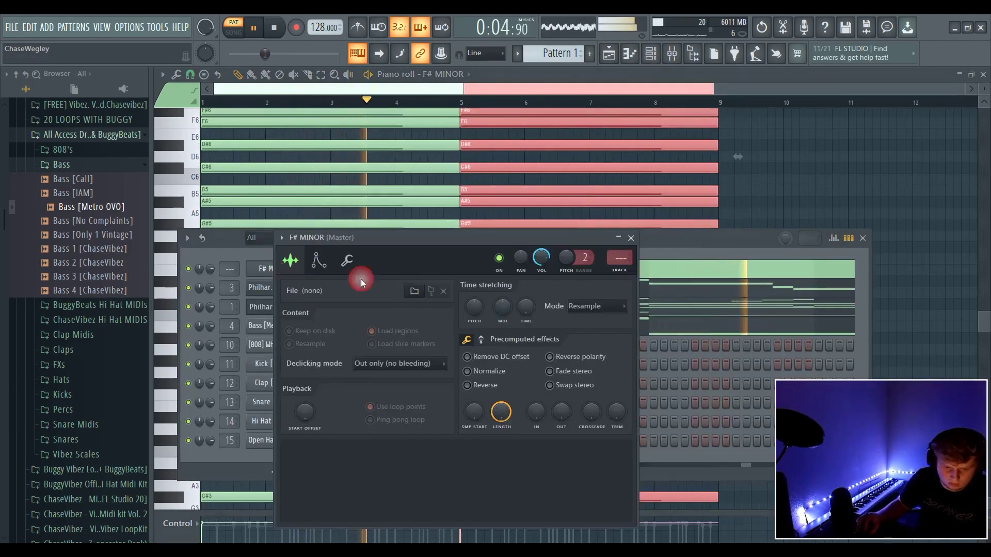
{"action": "left_click", "coordinate": [261, 292]}
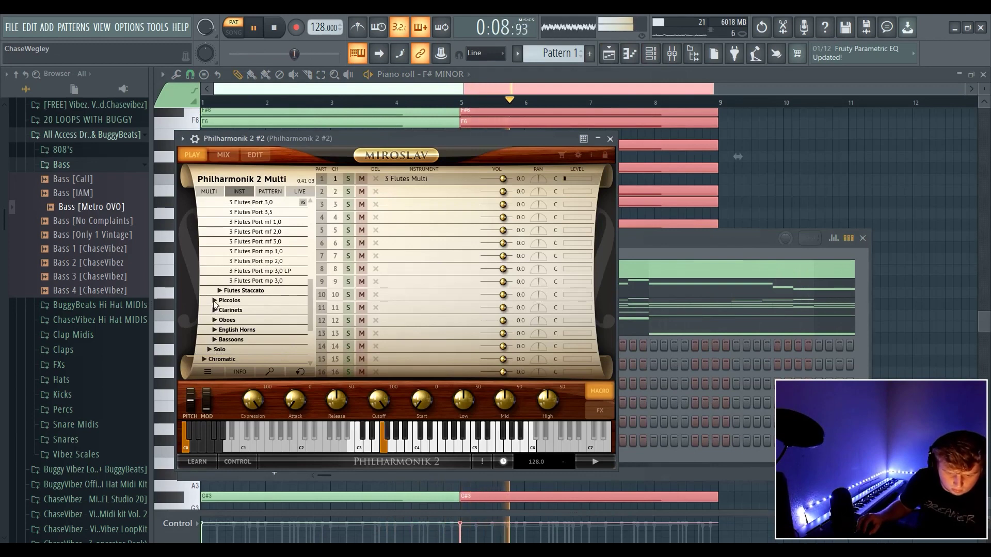
{"action": "double_click", "coordinate": [239, 310]}
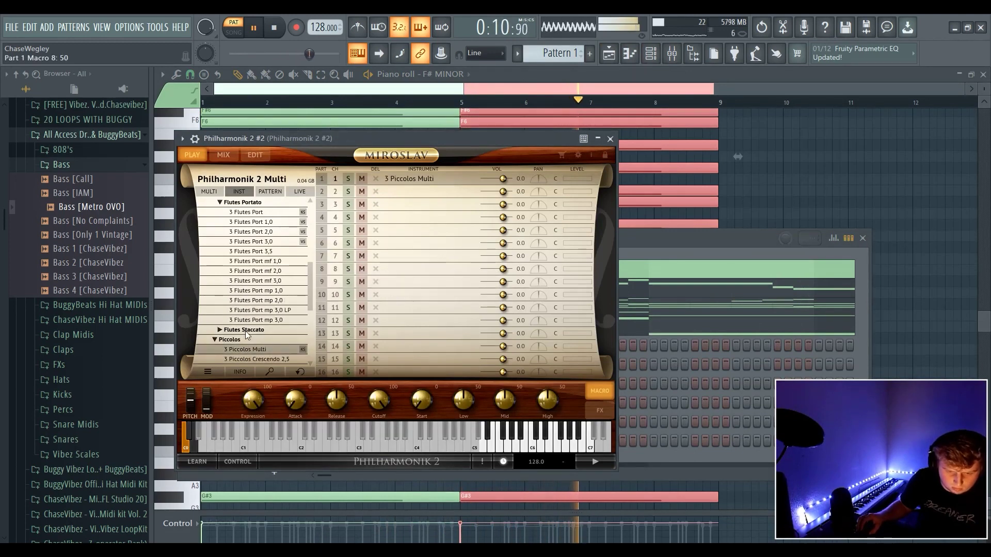
- Look through the Woodwinds, Brass and Miroslav Philharmonik 1 instrument folders for another melody sound
{"action": "scroll", "coordinate": [216, 341], "scroll_direction": "up", "scroll_amount": 3}
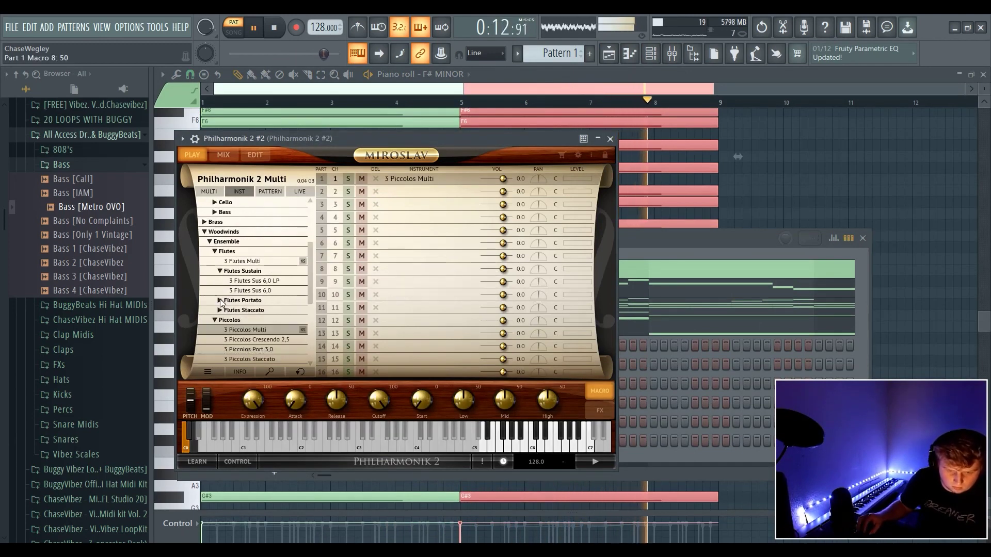
{"action": "left_click", "coordinate": [216, 252]}
{"action": "left_click", "coordinate": [209, 242]}
{"action": "scroll", "coordinate": [209, 243], "scroll_direction": "up", "scroll_amount": 3}
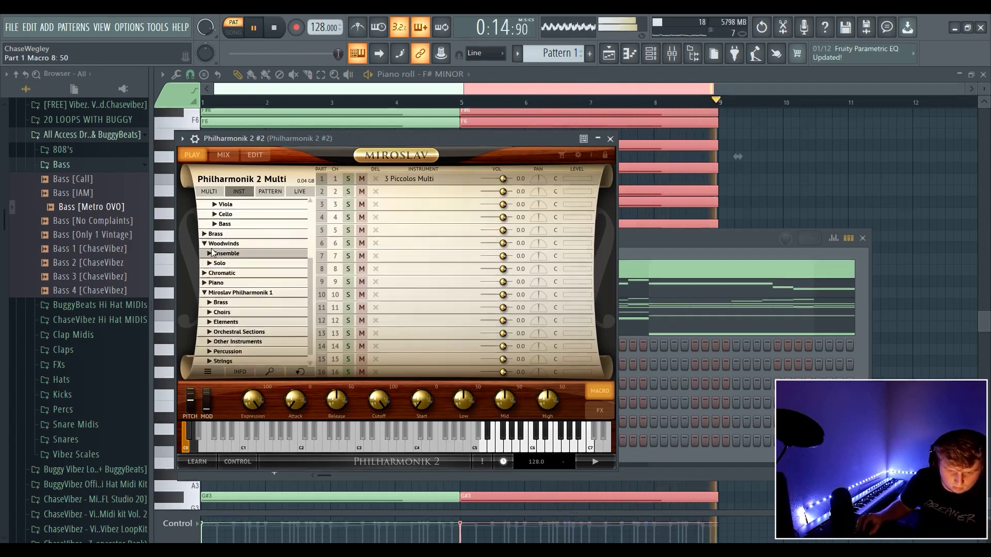
{"action": "left_click", "coordinate": [205, 253]}
{"action": "left_click", "coordinate": [210, 263]}
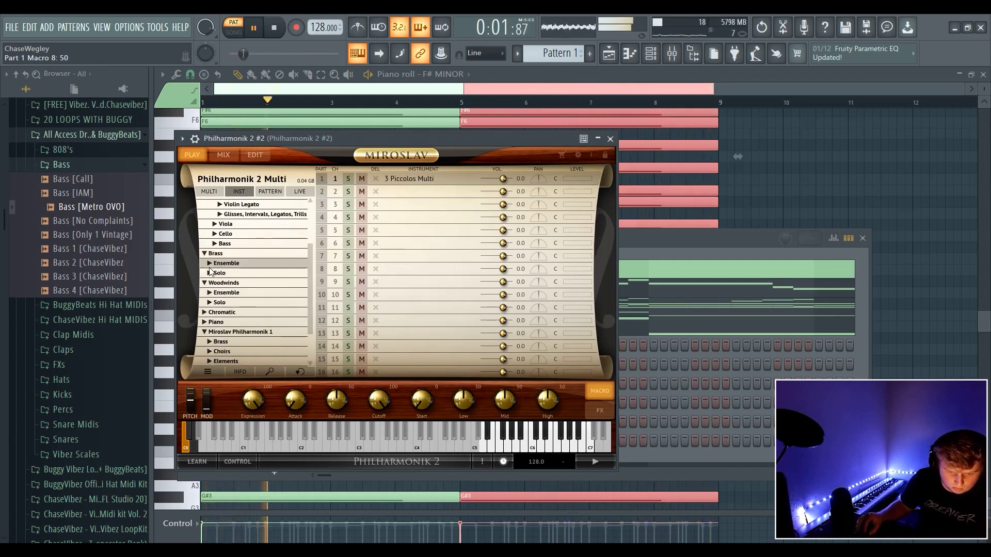
{"action": "left_click", "coordinate": [211, 273]}
{"action": "left_click", "coordinate": [216, 277]}
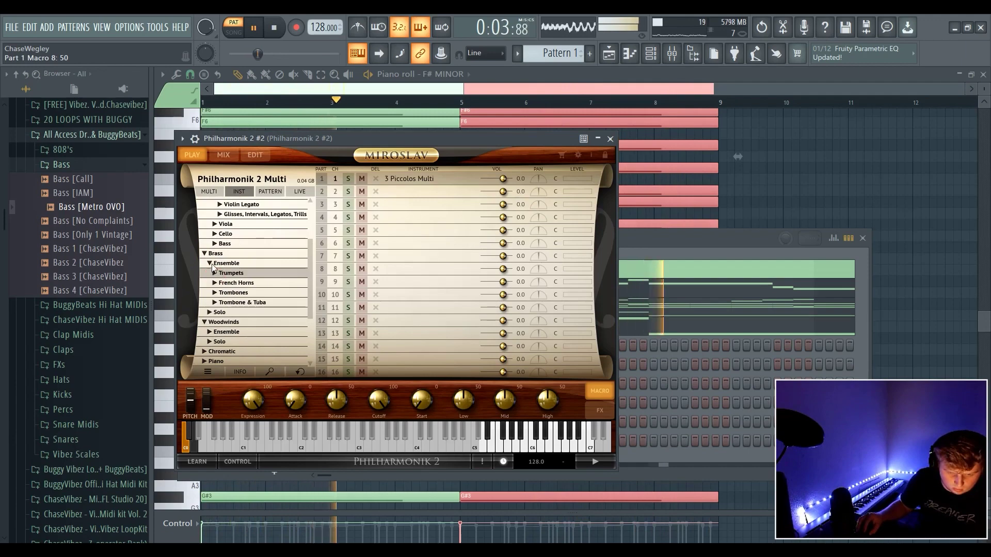
{"action": "left_click", "coordinate": [210, 263]}
{"action": "left_click", "coordinate": [205, 254]}
{"action": "scroll", "coordinate": [227, 315], "scroll_direction": "down", "scroll_amount": 2}
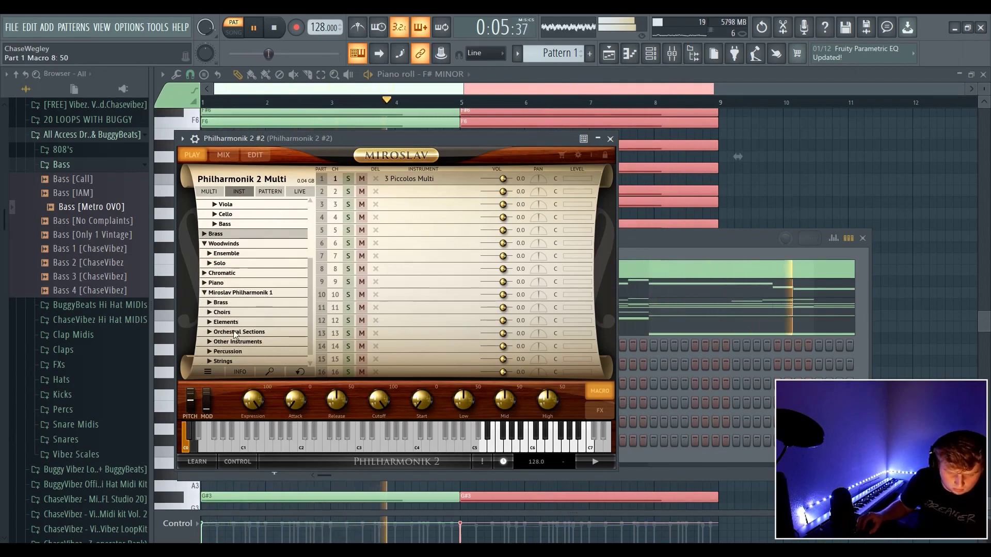
{"action": "left_click", "coordinate": [216, 301]}
{"action": "left_click", "coordinate": [205, 294]}
{"action": "scroll", "coordinate": [232, 325], "scroll_direction": "up", "scroll_amount": 3}
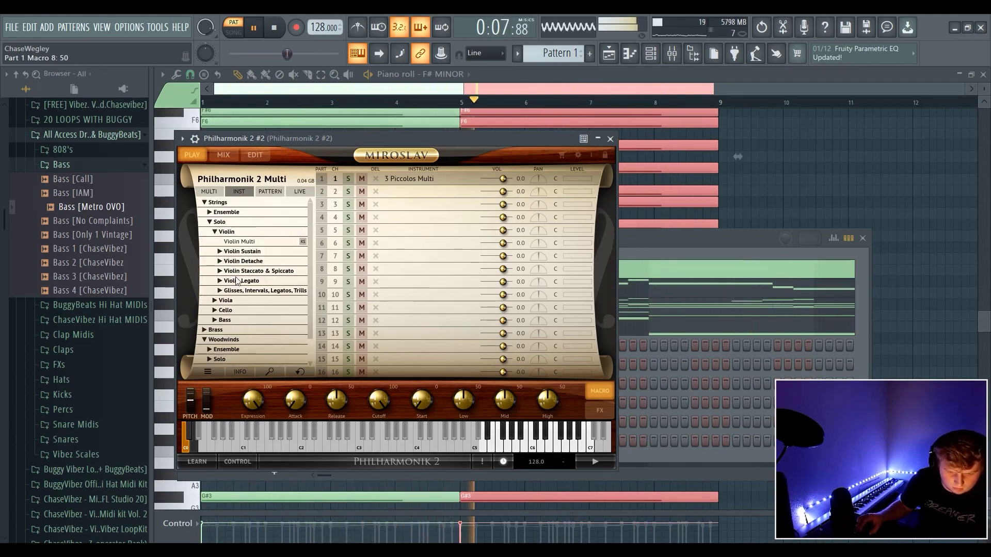
- Load the 8 Violas Multi patch from the string ensembles into Philharmonik 2 #2 and close the plugin window
{"action": "left_click", "coordinate": [215, 232]}
{"action": "left_click", "coordinate": [212, 225]}
{"action": "left_click", "coordinate": [209, 212]}
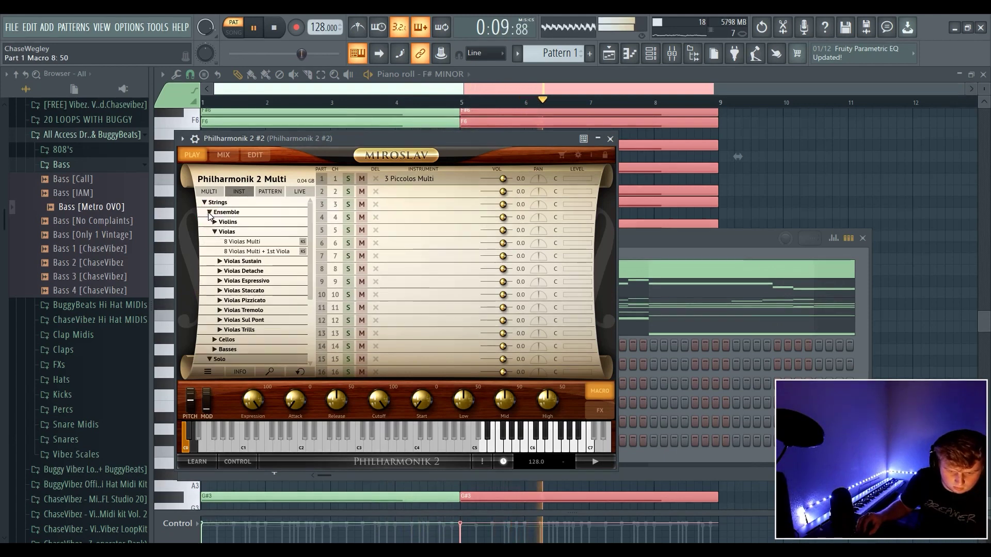
{"action": "double_click", "coordinate": [242, 241]}
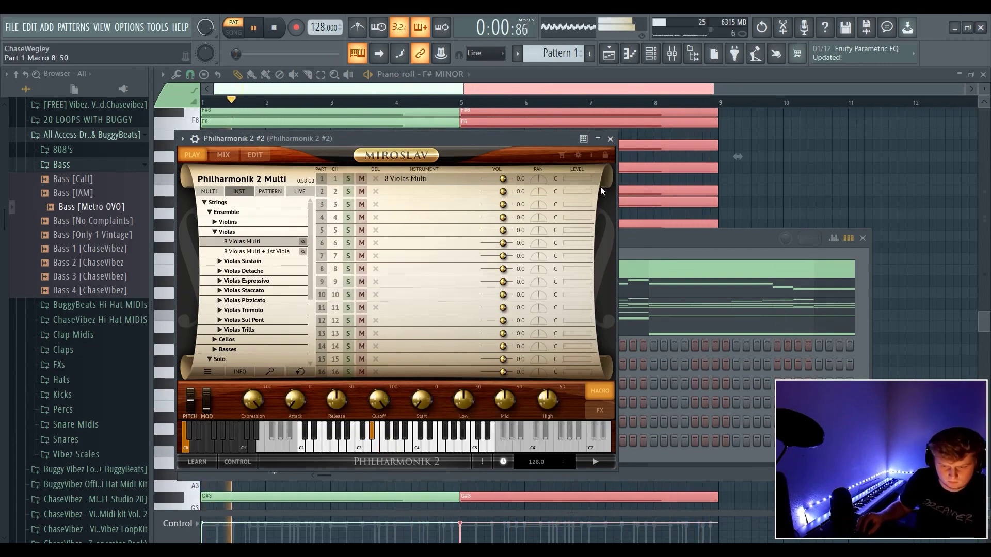
{"action": "left_click", "coordinate": [610, 139]}
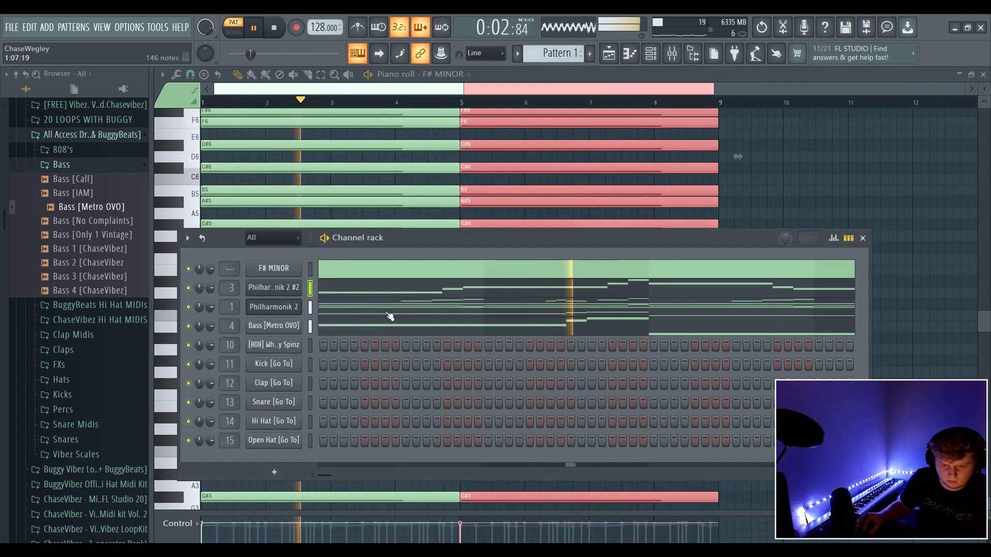
- Insert an Arcade instrument channel into the channel rack
{"action": "right_click", "coordinate": [289, 287]}
{"action": "mouse_move", "coordinate": [343, 370]}
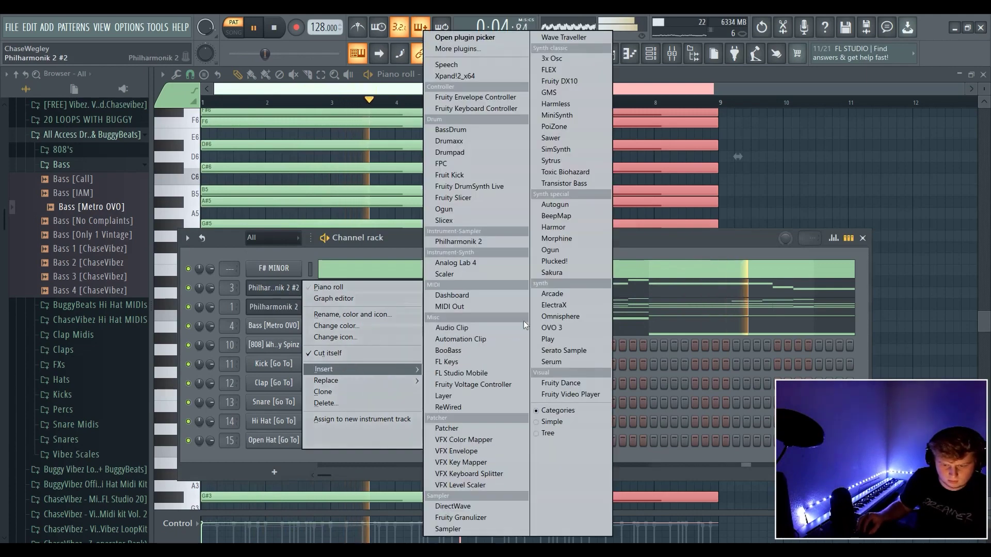
{"action": "left_click", "coordinate": [554, 295]}
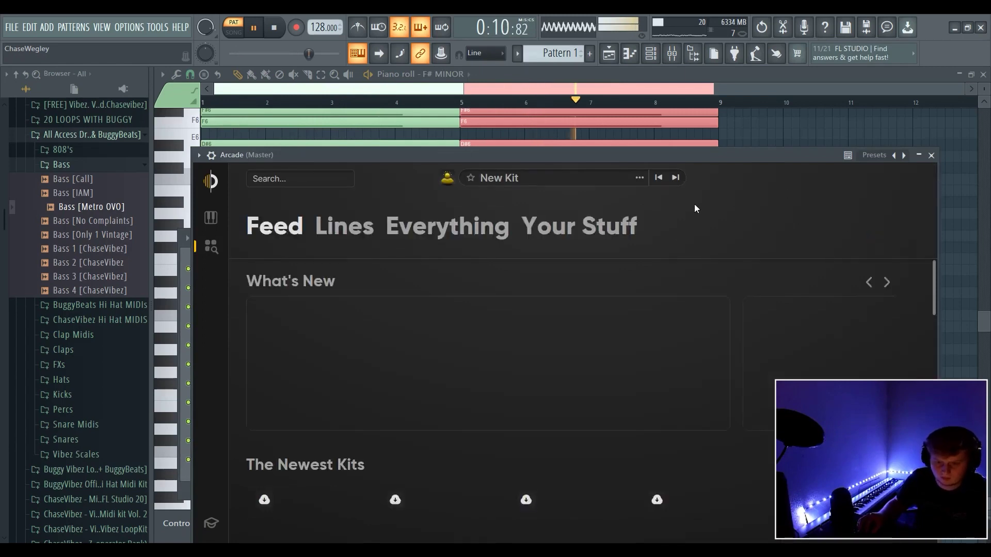
- Find the Distant Voices line in Arcade and load its Heavenly kit
{"action": "scroll", "coordinate": [620, 374], "scroll_direction": "down", "scroll_amount": 5}
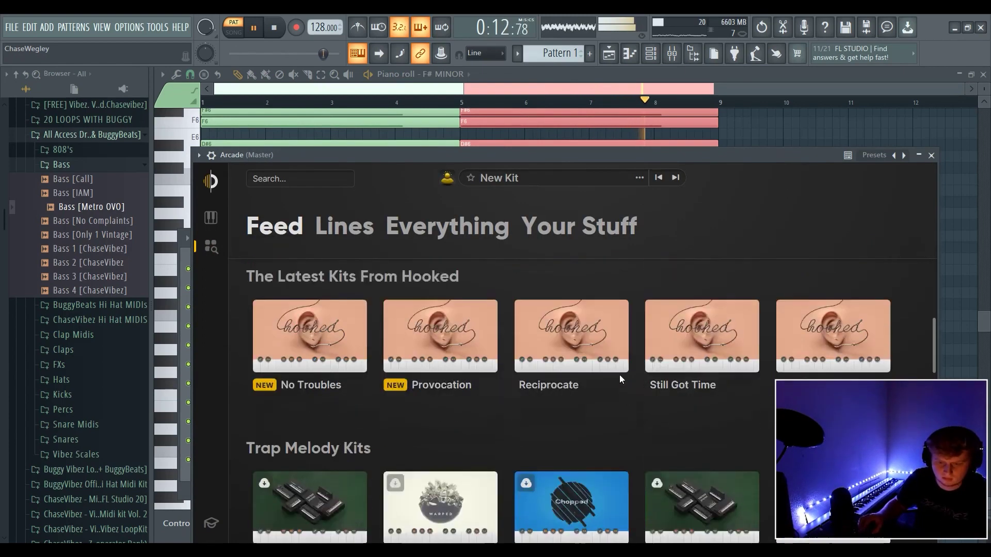
{"action": "scroll", "coordinate": [620, 379], "scroll_direction": "up", "scroll_amount": 2}
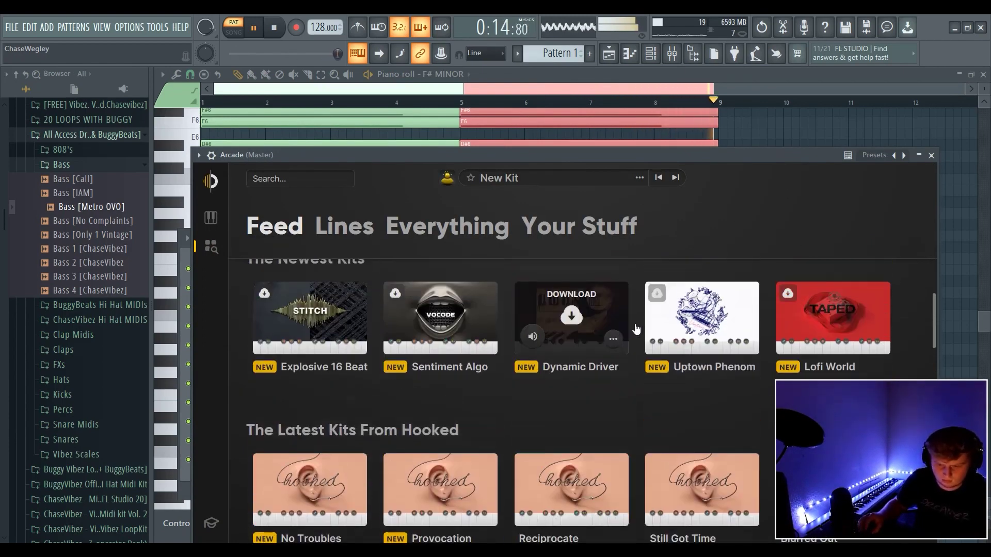
{"action": "scroll", "coordinate": [667, 349], "scroll_direction": "down", "scroll_amount": 5}
{"action": "scroll", "coordinate": [667, 349], "scroll_direction": "down", "scroll_amount": 3}
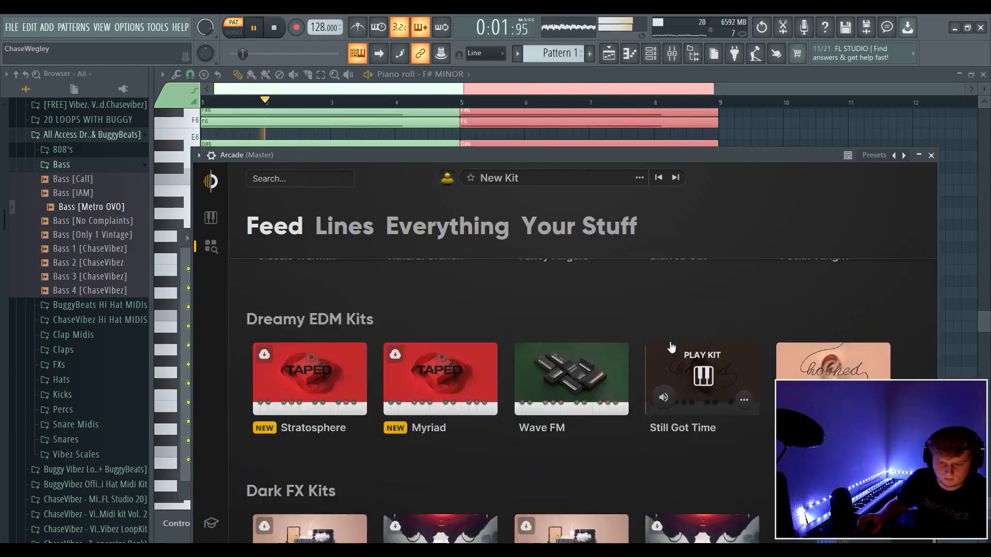
{"action": "scroll", "coordinate": [666, 362], "scroll_direction": "up", "scroll_amount": 3}
{"action": "left_click", "coordinate": [655, 451]}
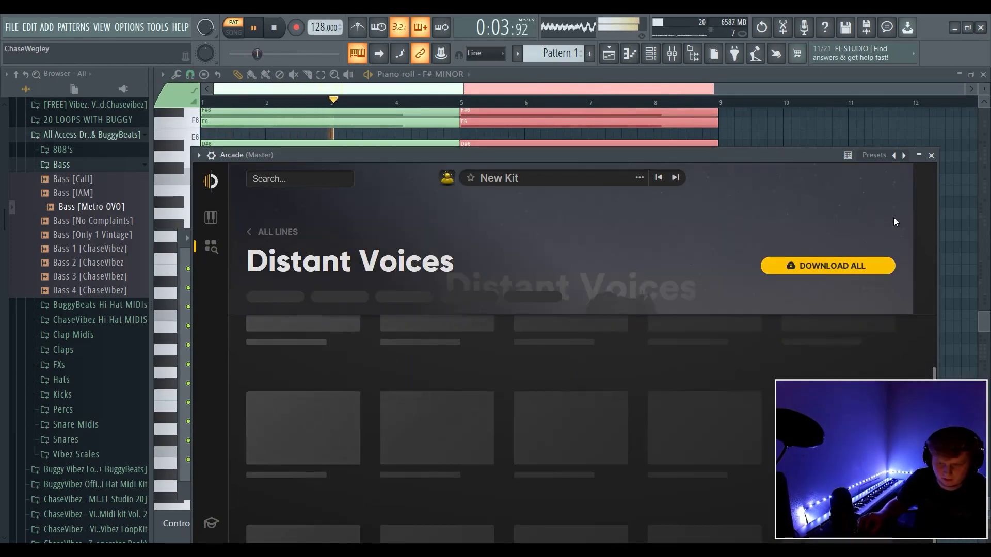
{"action": "scroll", "coordinate": [723, 382], "scroll_direction": "down", "scroll_amount": 3}
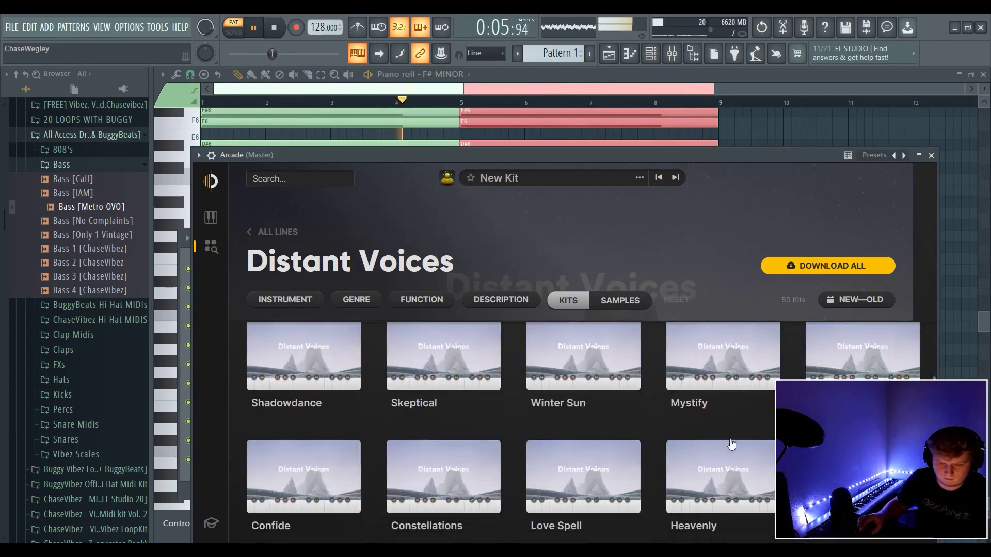
{"action": "left_click", "coordinate": [724, 384]}
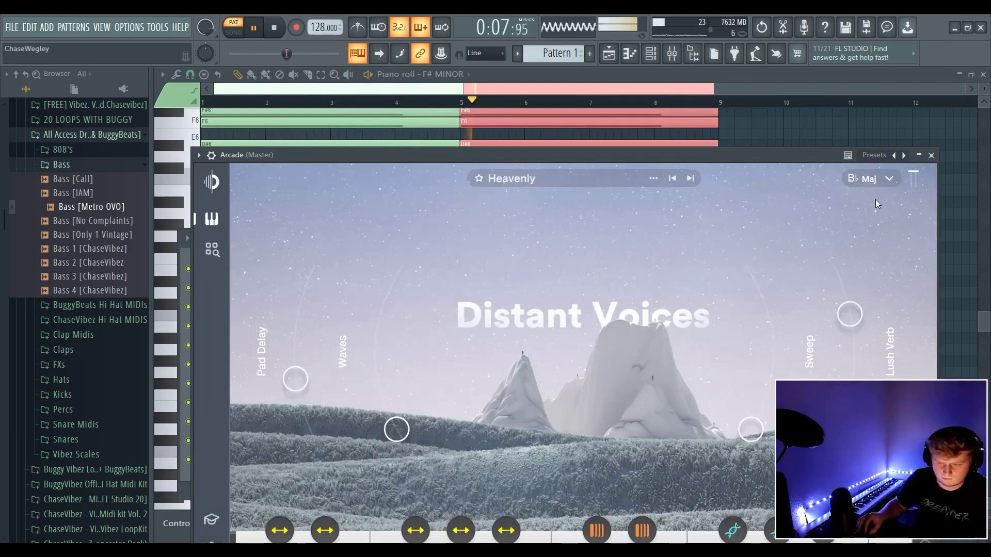
- Lock the session key of the Heavenly kit and set it to D minor
{"action": "left_click", "coordinate": [871, 179]}
{"action": "left_click", "coordinate": [885, 258]}
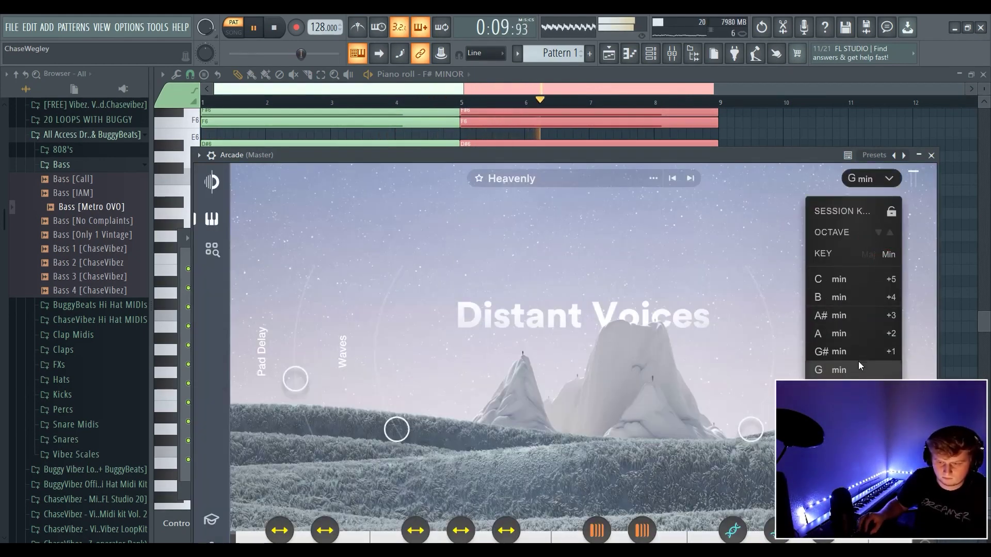
{"action": "left_click", "coordinate": [845, 335]}
{"action": "left_click", "coordinate": [859, 296]}
{"action": "left_click", "coordinate": [871, 179]}
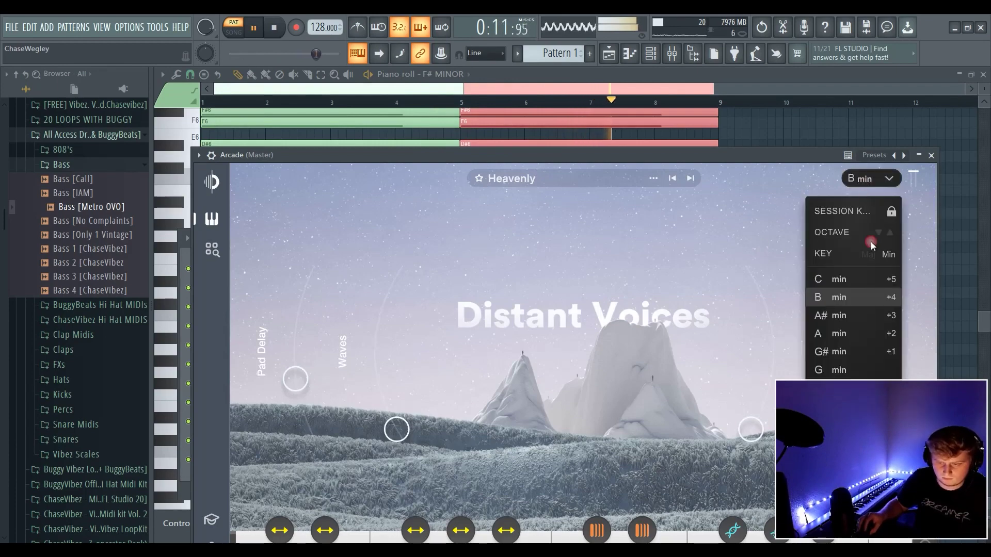
{"action": "left_click", "coordinate": [836, 268]}
{"action": "left_click", "coordinate": [882, 180]}
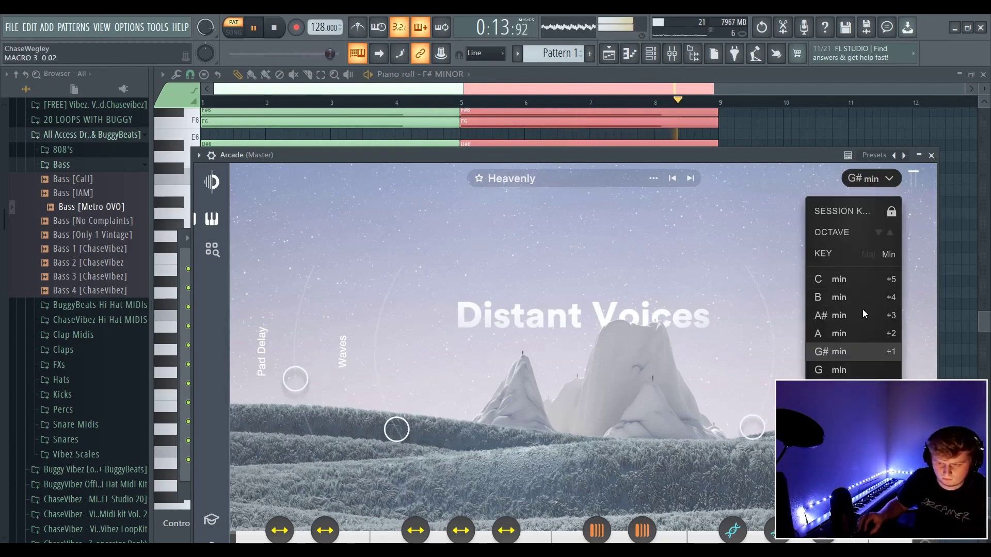
{"action": "left_click_drag", "start_coordinate": [738, 158], "coordinate": [611, 114]}
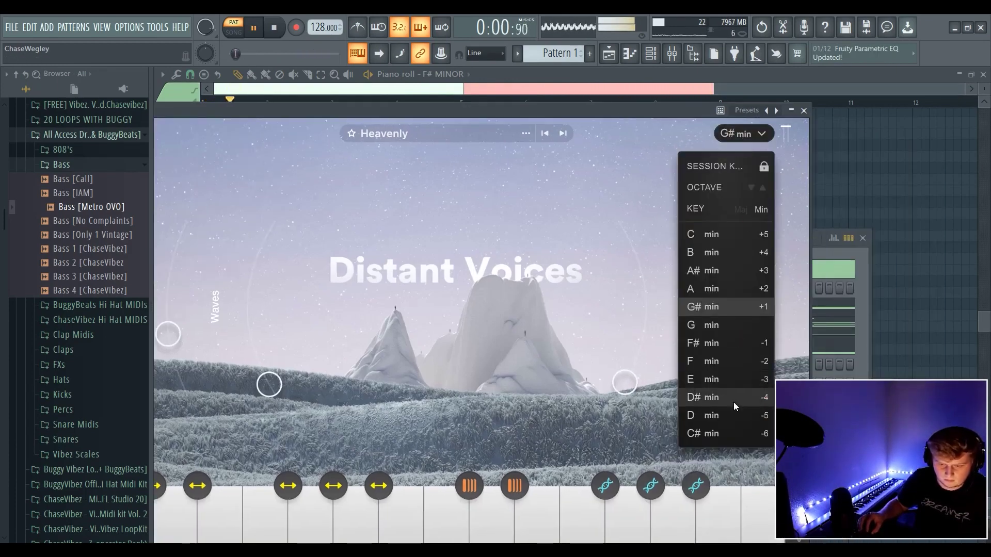
{"action": "left_click", "coordinate": [735, 415]}
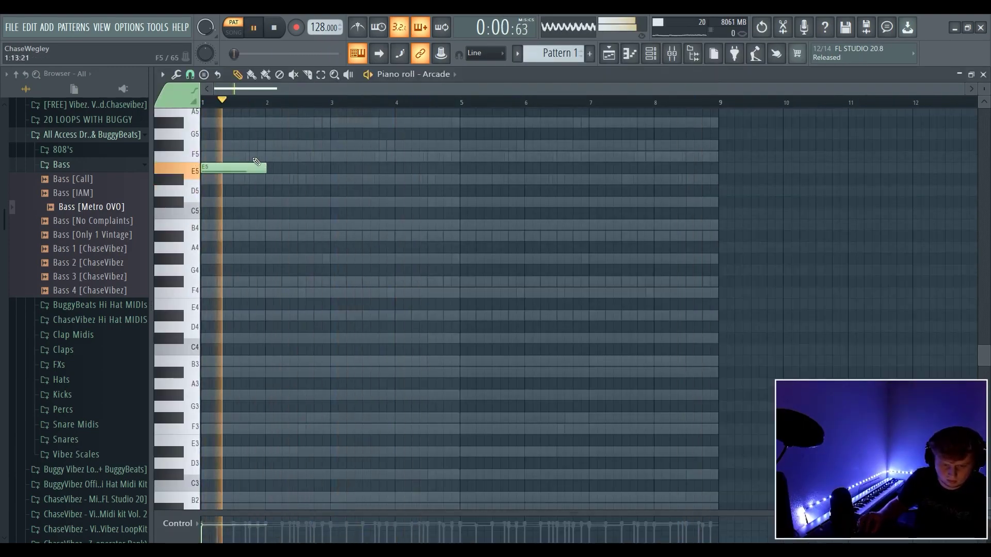
- Place a one-bar F5 note at bar 2 of the Arcade piano roll and remove the trial note at bar 3
{"action": "left_click", "coordinate": [272, 157]}
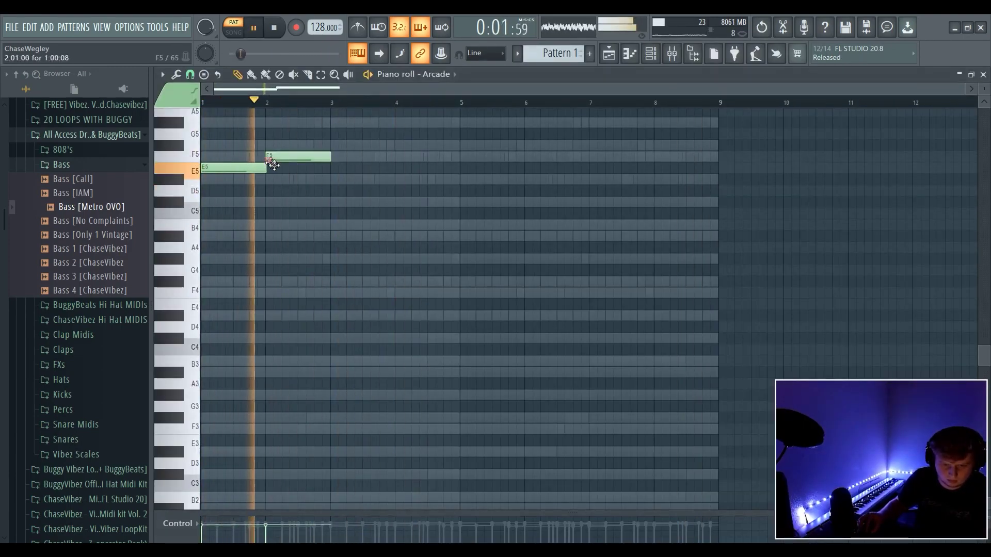
{"action": "left_click", "coordinate": [333, 179]}
{"action": "right_click", "coordinate": [338, 180]}
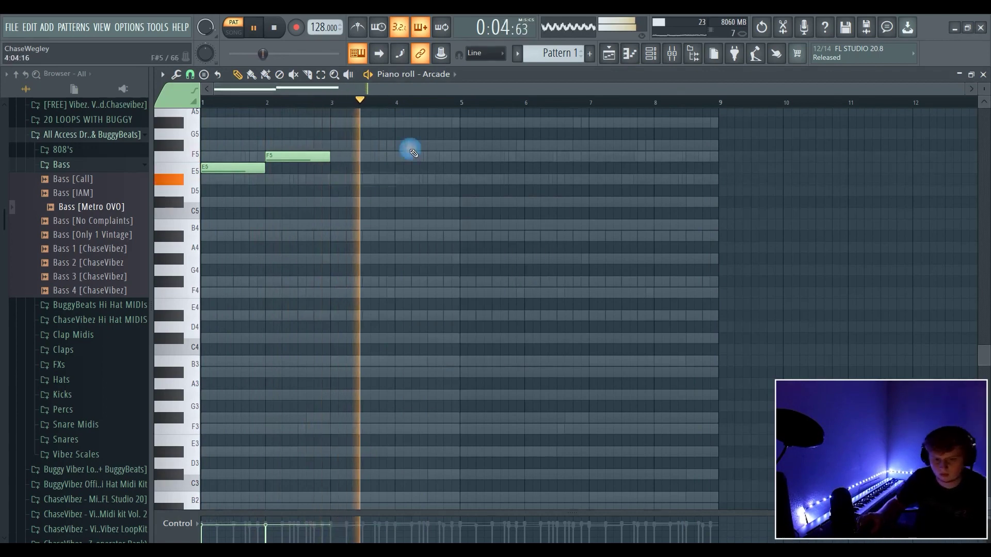
- Try Arcade samples with notes such as B5, C6 and F4 at bar 4, deleting each trial note
{"action": "key", "text": "space"}
{"action": "left_click", "coordinate": [401, 135]}
{"action": "left_click_drag", "start_coordinate": [401, 139], "coordinate": [402, 116]}
{"action": "scroll", "coordinate": [422, 135], "scroll_direction": "up", "scroll_amount": 2}
{"action": "right_click", "coordinate": [422, 180]}
{"action": "left_click_drag", "start_coordinate": [402, 171], "coordinate": [400, 158]}
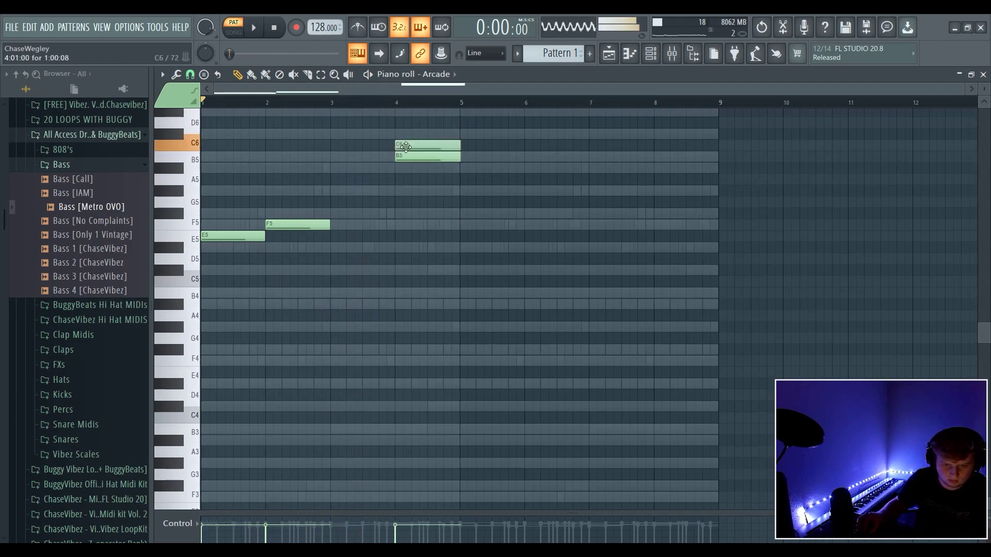
{"action": "right_click", "coordinate": [406, 146]}
{"action": "right_click", "coordinate": [403, 157]}
{"action": "left_click_drag", "start_coordinate": [393, 260], "coordinate": [399, 366]}
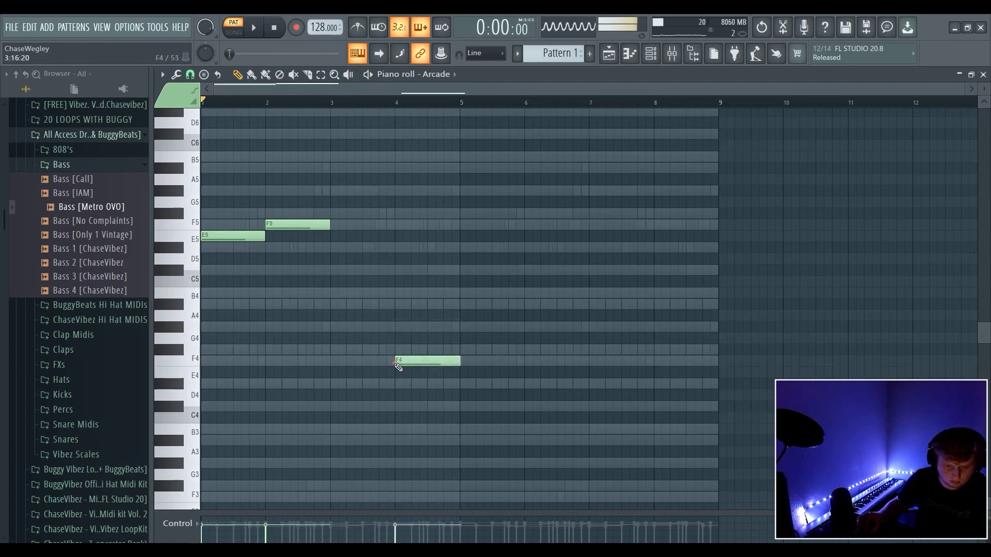
{"action": "right_click", "coordinate": [400, 362]}
- Copy the Arcade notes E5 and F5 from bars 1 and 2 to bars 5 and 6 during playback
{"action": "key", "text": "space"}
{"action": "left_click_drag", "start_coordinate": [476, 382], "coordinate": [203, 139]}
{"action": "left_click_drag", "start_coordinate": [249, 238], "coordinate": [507, 282]}
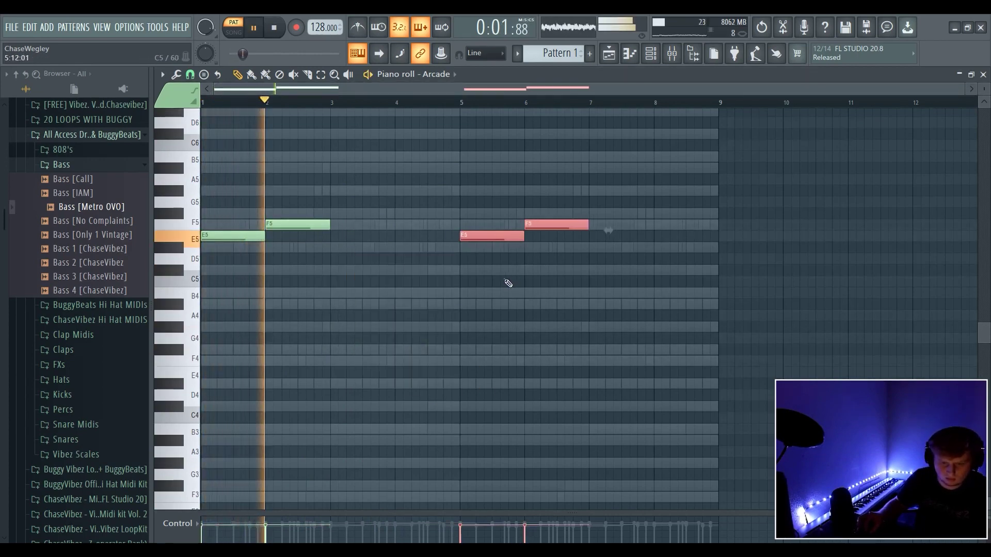
- Deselect the copied Arcade notes and check the Philharmonik 2 track's volume in the mixer during playback
{"action": "left_click", "coordinate": [561, 314], "text": "ctrl"}
{"action": "left_click", "coordinate": [672, 54]}
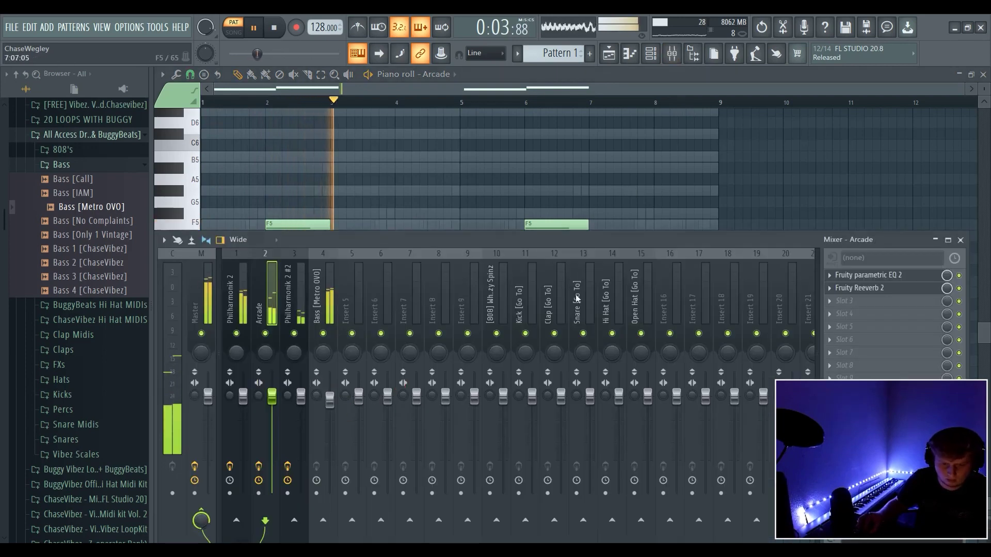
{"action": "left_click", "coordinate": [243, 408]}
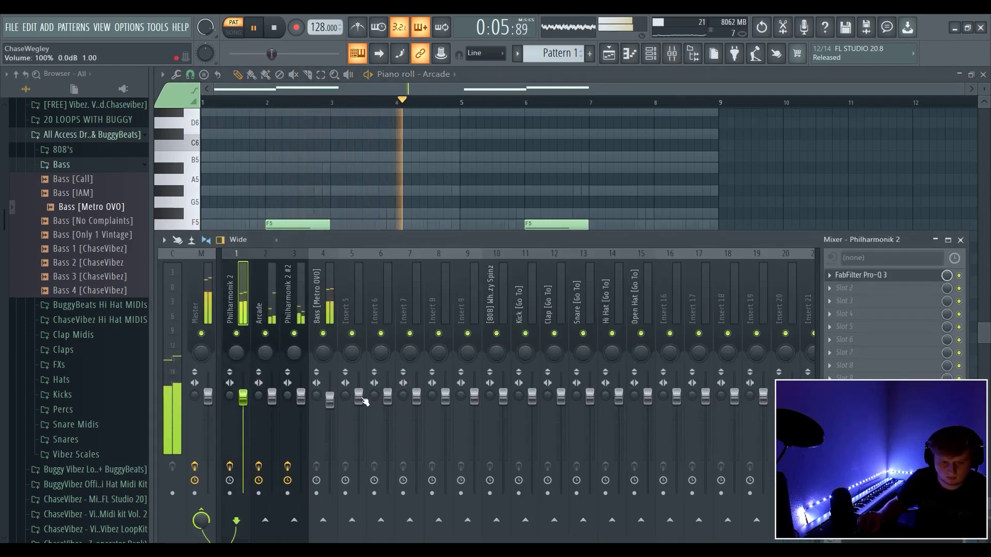
{"action": "key", "text": "F9"}
- Insert another Philharmonik 2 instrument from the Arcade channel and try out its Philharmonik Grand piano
{"action": "key", "text": "F6"}
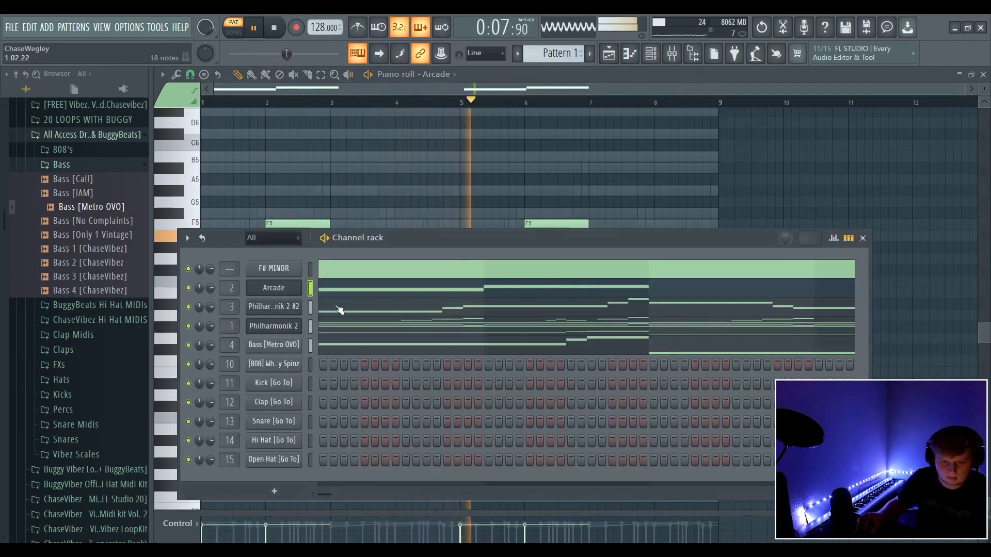
{"action": "right_click", "coordinate": [299, 286]}
{"action": "mouse_move", "coordinate": [356, 369]}
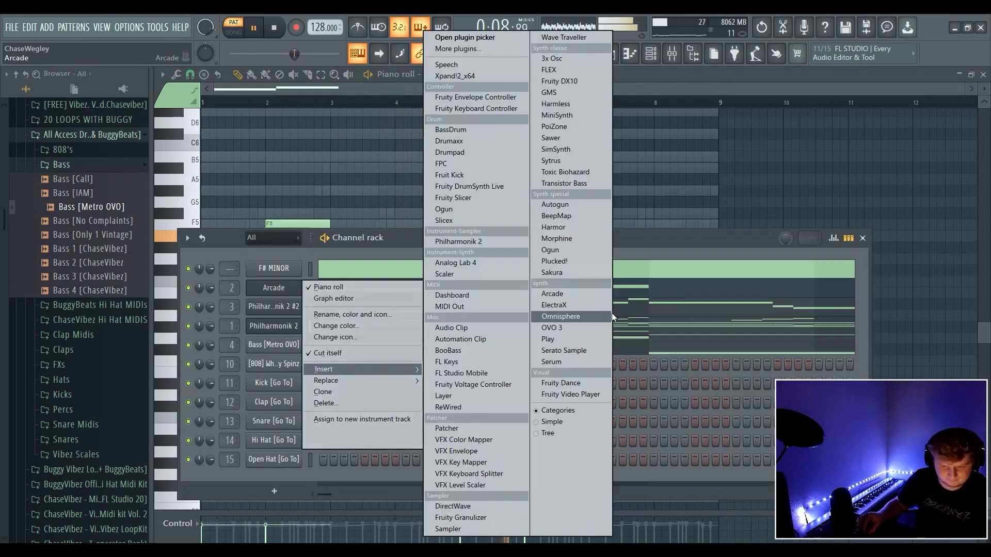
{"action": "left_click", "coordinate": [490, 243]}
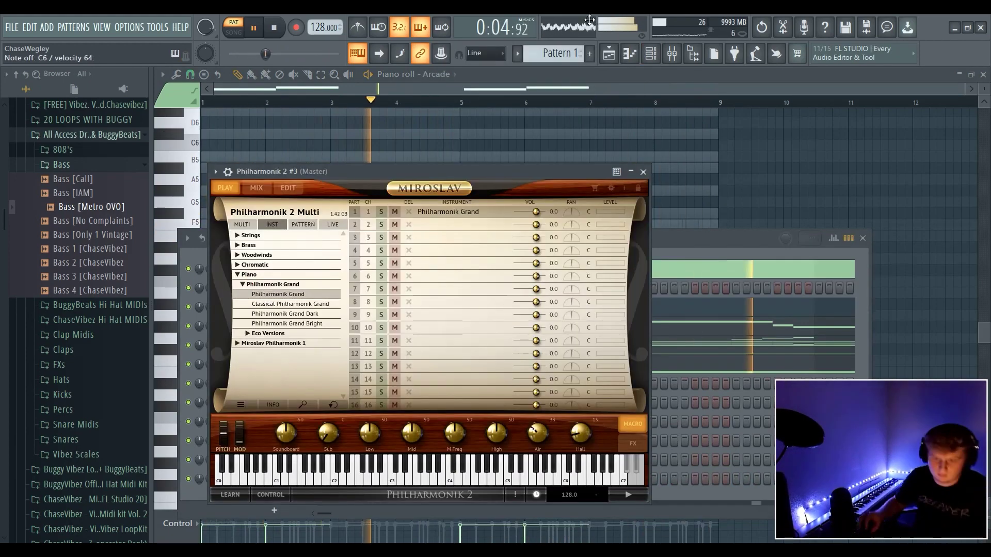
{"action": "scroll", "coordinate": [241, 205], "scroll_direction": "up", "scroll_amount": 4}
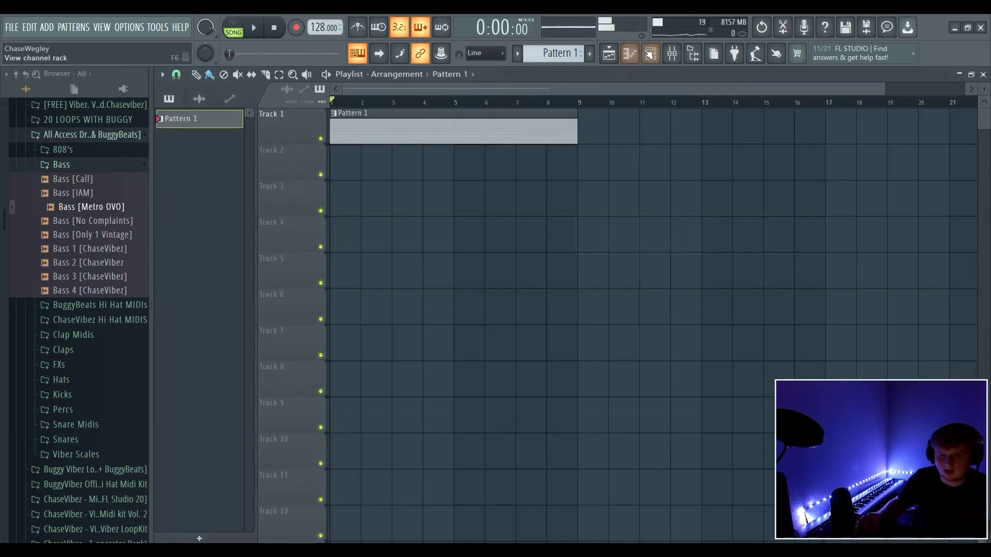
- Delete the F# MINOR channel from the channel rack
{"action": "left_click", "coordinate": [649, 53]}
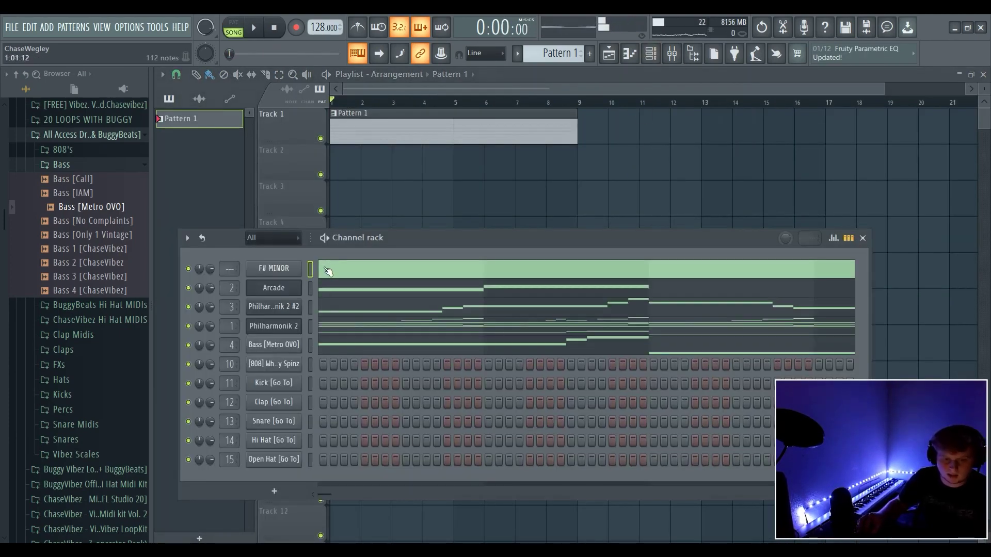
{"action": "right_click", "coordinate": [272, 268]}
{"action": "left_click", "coordinate": [359, 397]}
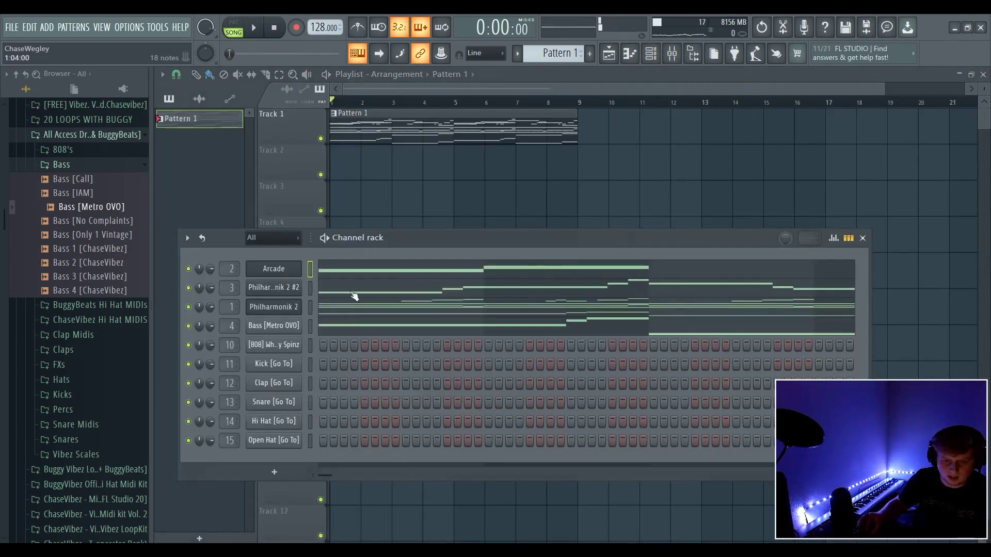
- Examine the Philharmonik 2 melody notes across all eight bars in the piano roll and return to the playlist
{"action": "left_click", "coordinate": [369, 310]}
{"action": "scroll", "coordinate": [431, 260], "scroll_direction": "down", "scroll_amount": 5}
{"action": "scroll", "coordinate": [500, 105], "scroll_direction": "down", "scroll_amount": 4}
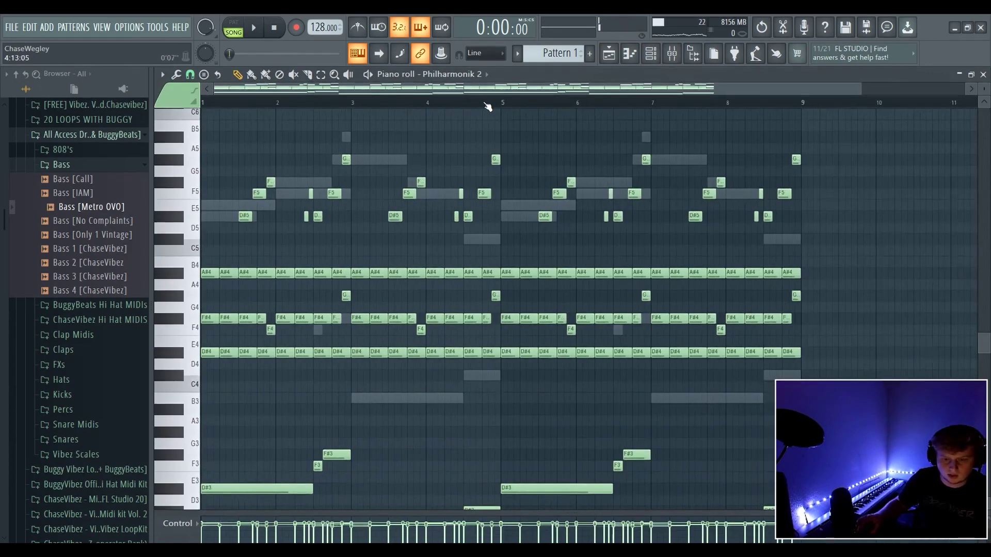
{"action": "scroll", "coordinate": [826, 168], "scroll_direction": "down", "scroll_amount": 2}
{"action": "left_click_drag", "start_coordinate": [989, 96], "coordinate": [989, 97]}
{"action": "scroll", "coordinate": [730, 298], "scroll_direction": "up", "scroll_amount": 1}
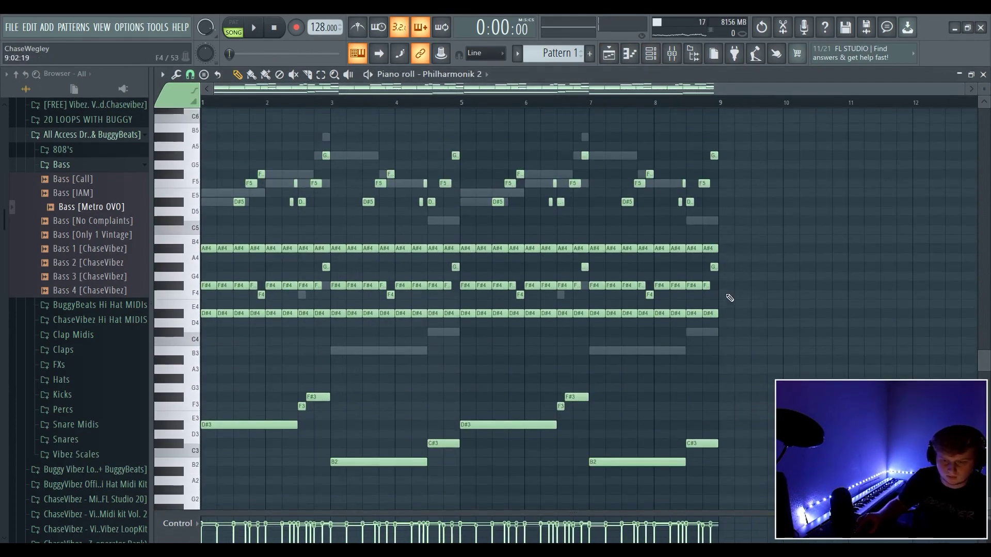
{"action": "left_click", "coordinate": [608, 53]}
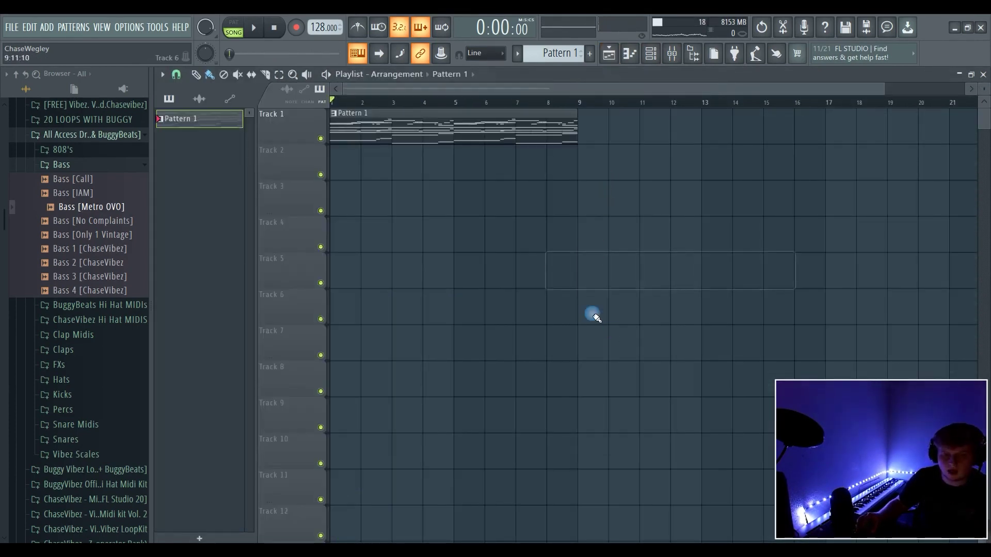